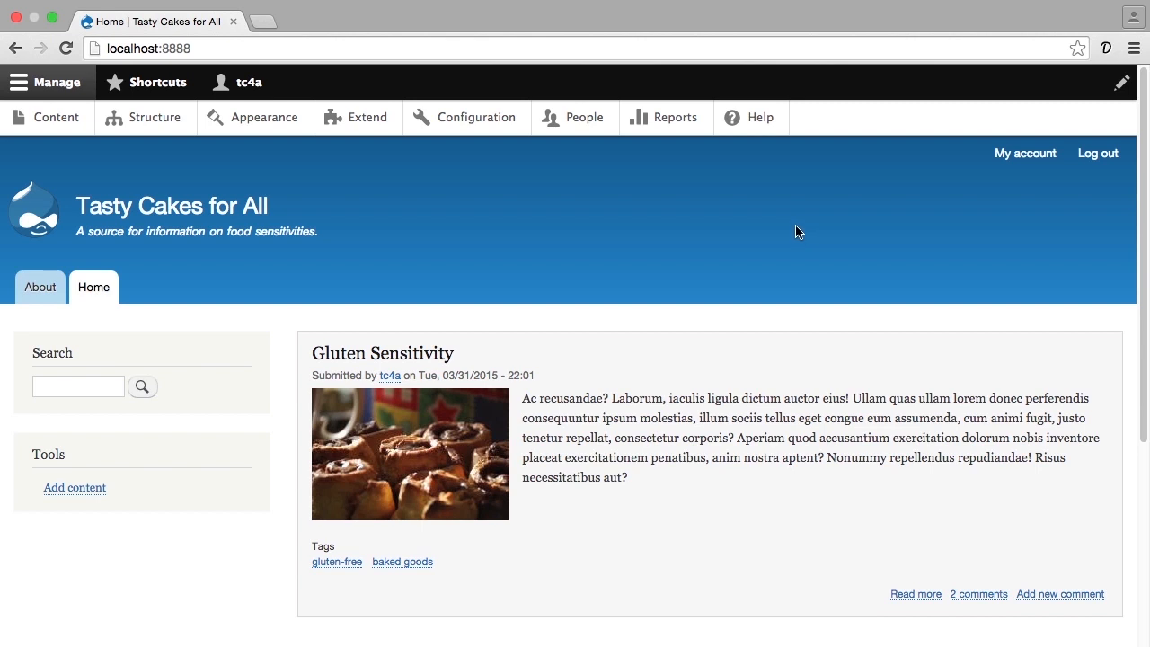
- Start a new Basic page from the add-content options and title it "Why Tasty Cakes?"
click(63, 122)
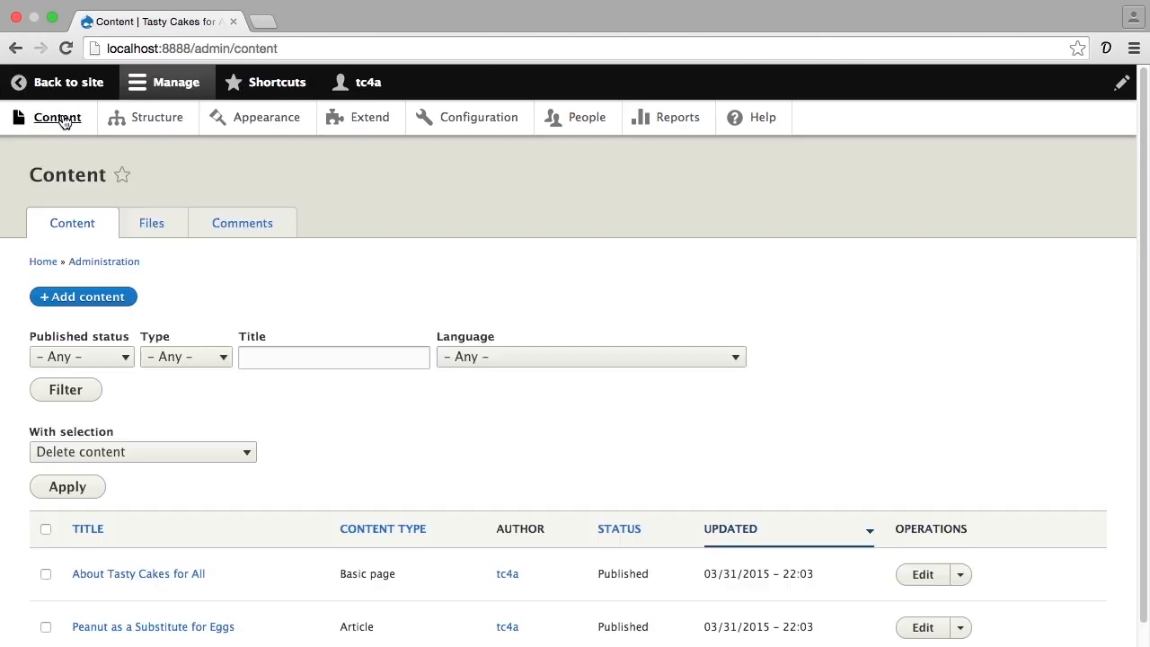
click(84, 299)
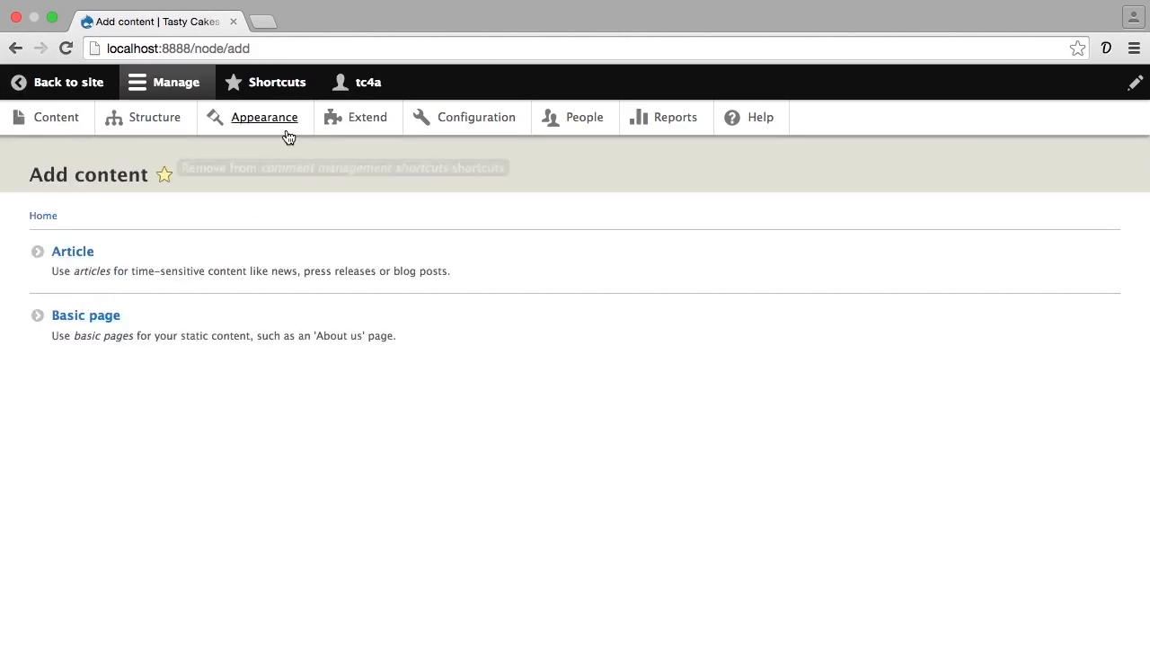
click(259, 82)
click(54, 126)
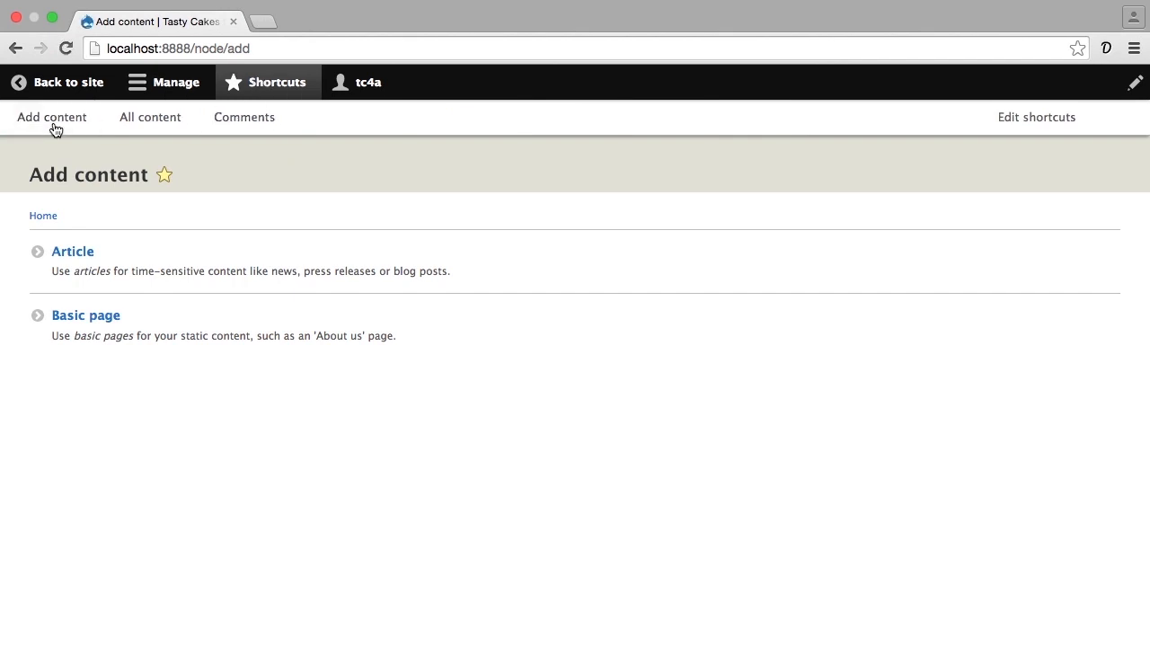
click(93, 315)
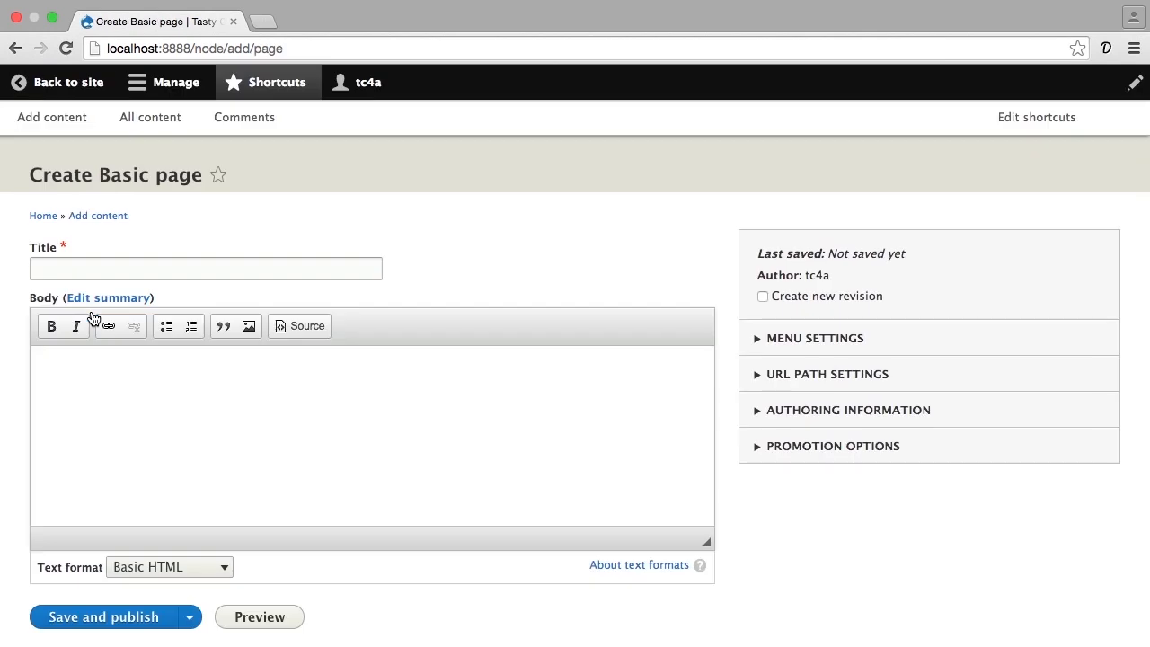
click(122, 265)
text(Why Tasty Cakes?)
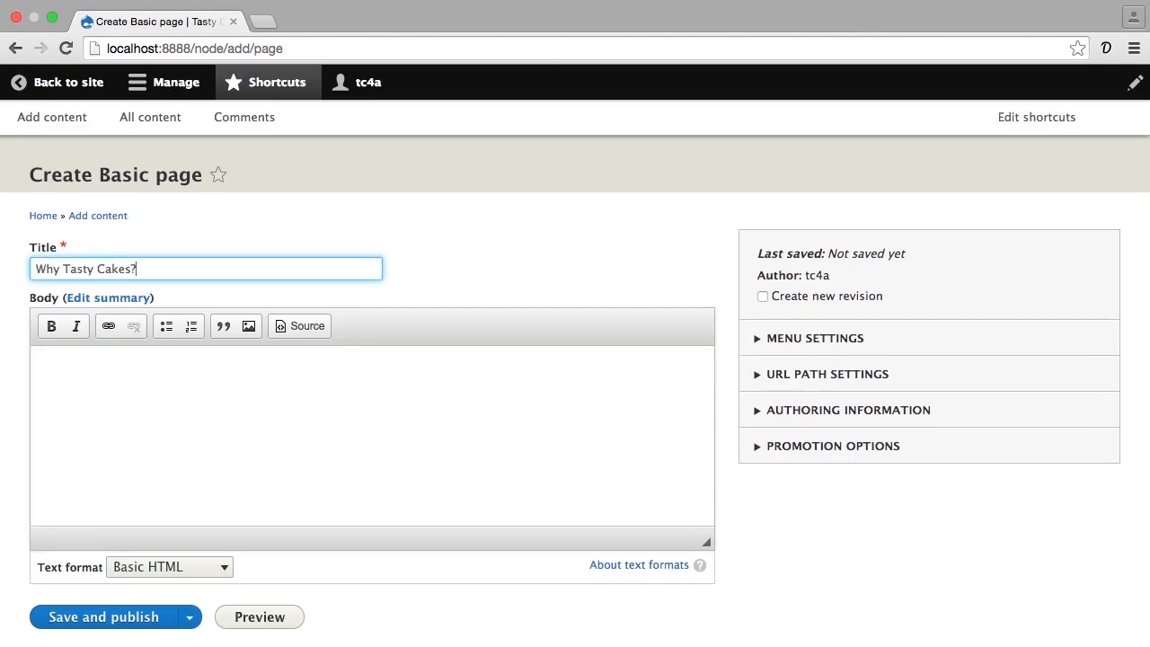
- Fill the page body with three paragraphs of generated placeholder text, 100 words per paragraph
click(95, 359)
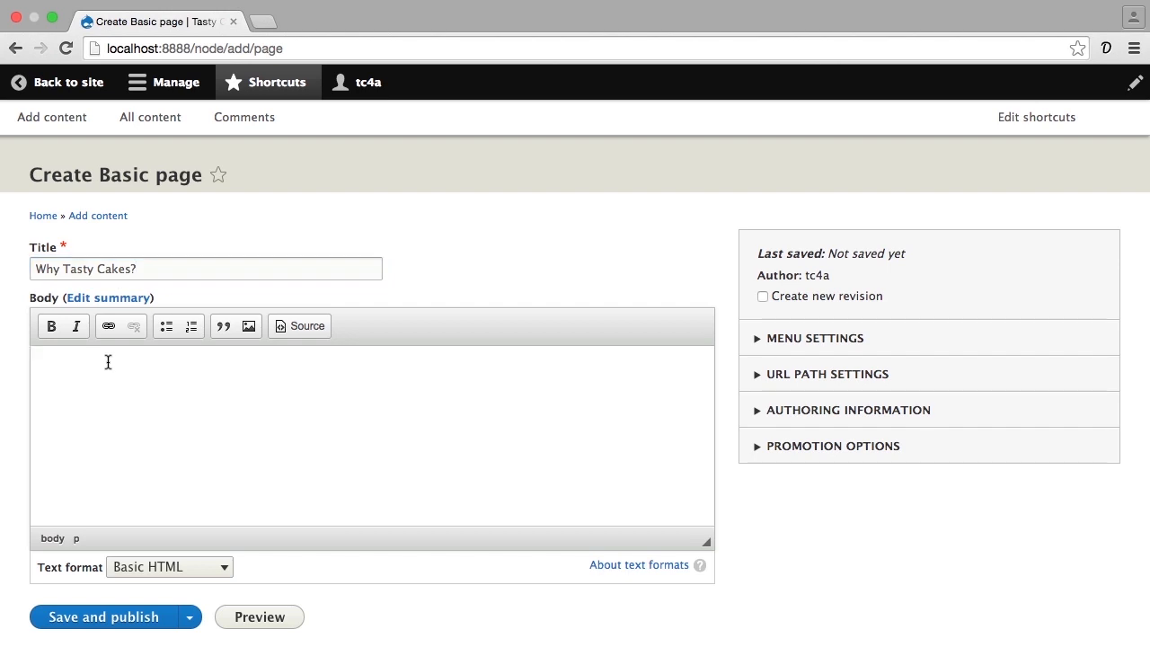
click(1109, 50)
click(946, 164)
key(super+a)
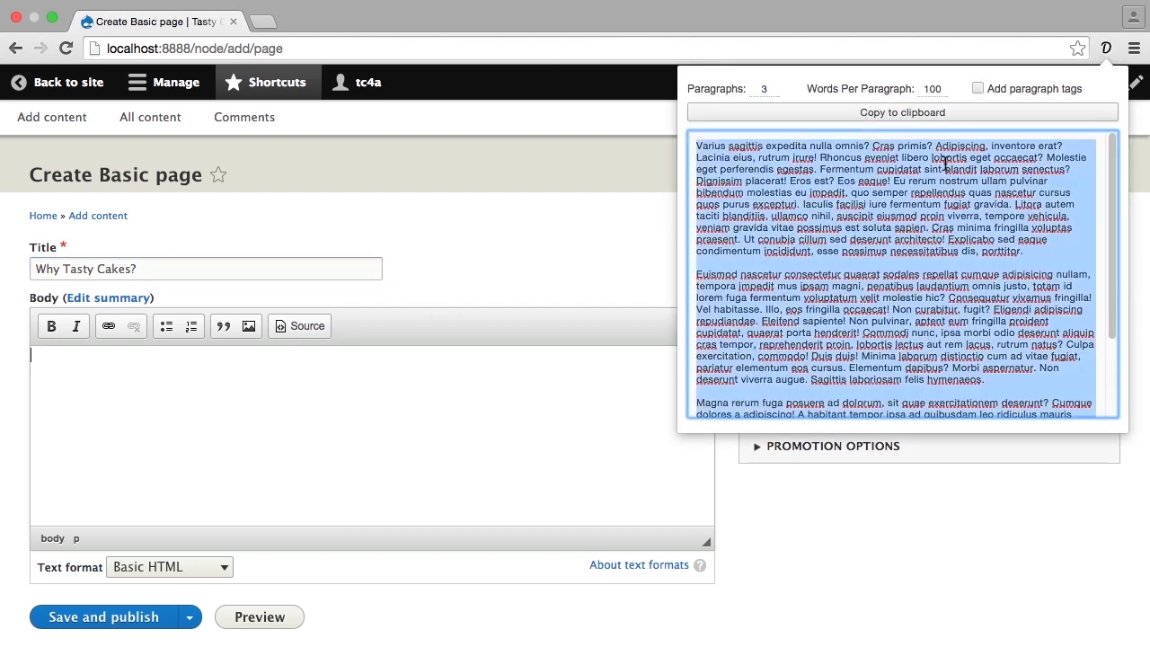
click(491, 388)
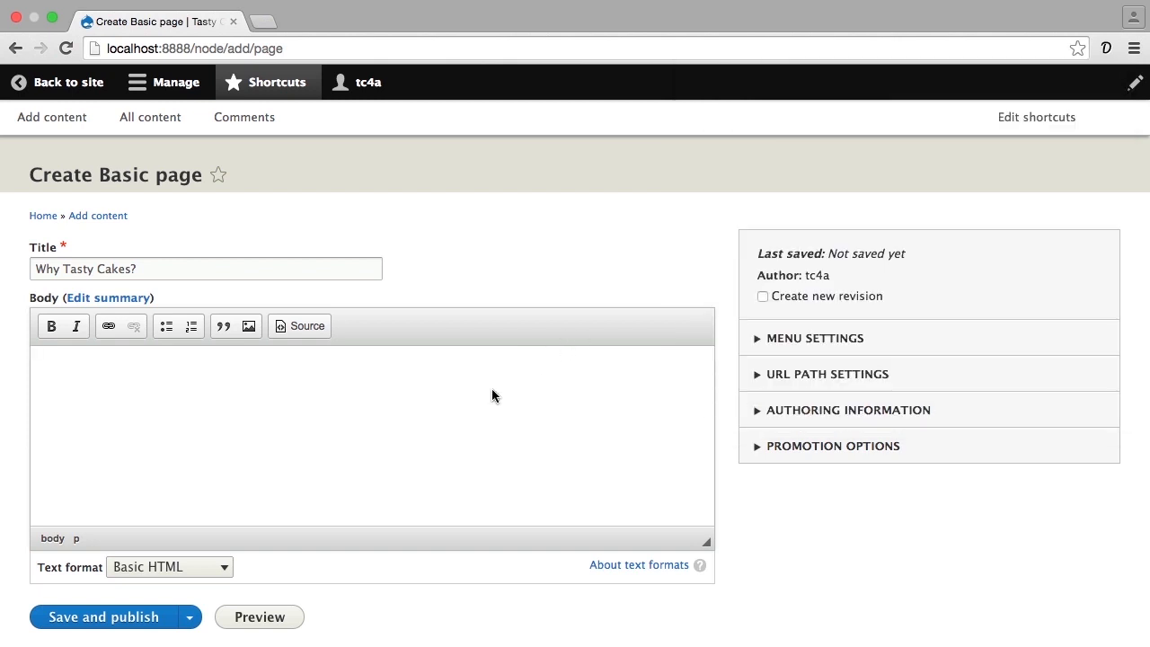
key(super+v)
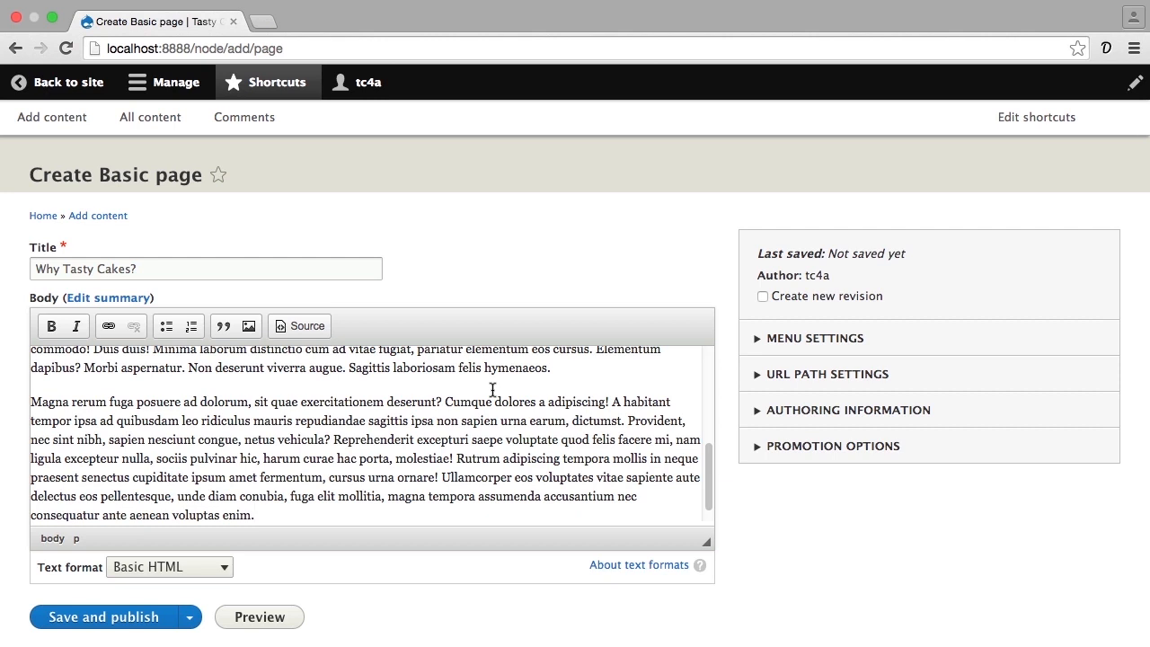
- Provide a menu link titled "Why Tasty Cakes?" for the page under Main navigation
click(788, 342)
click(762, 373)
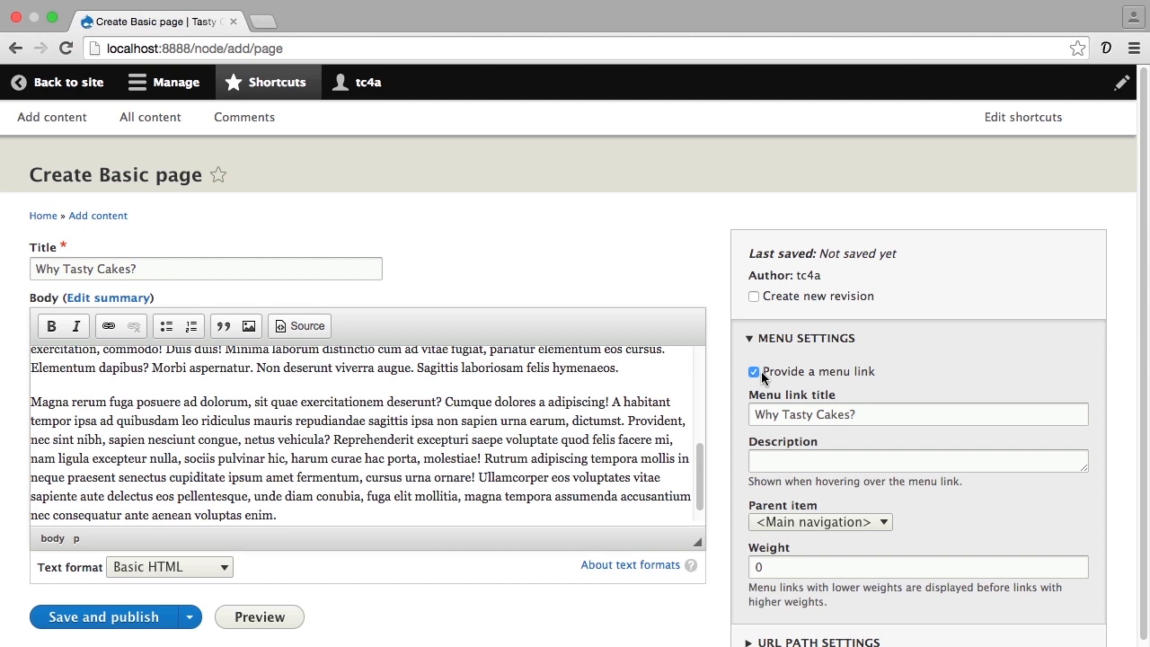
scroll(806, 397, down, 2)
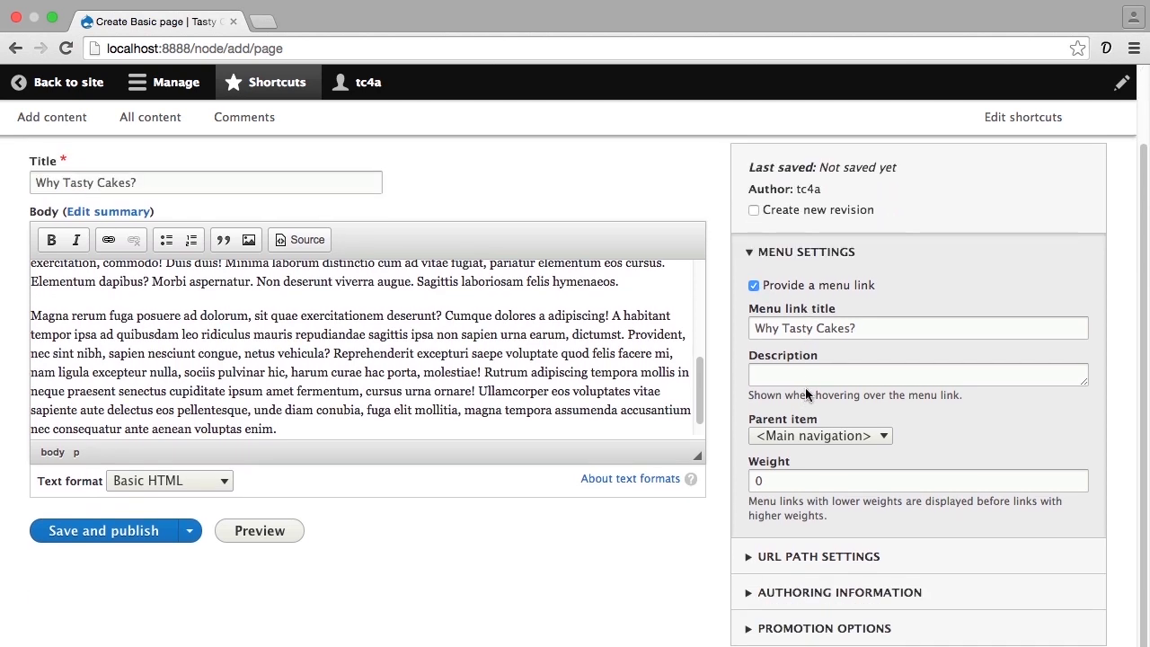
click(780, 254)
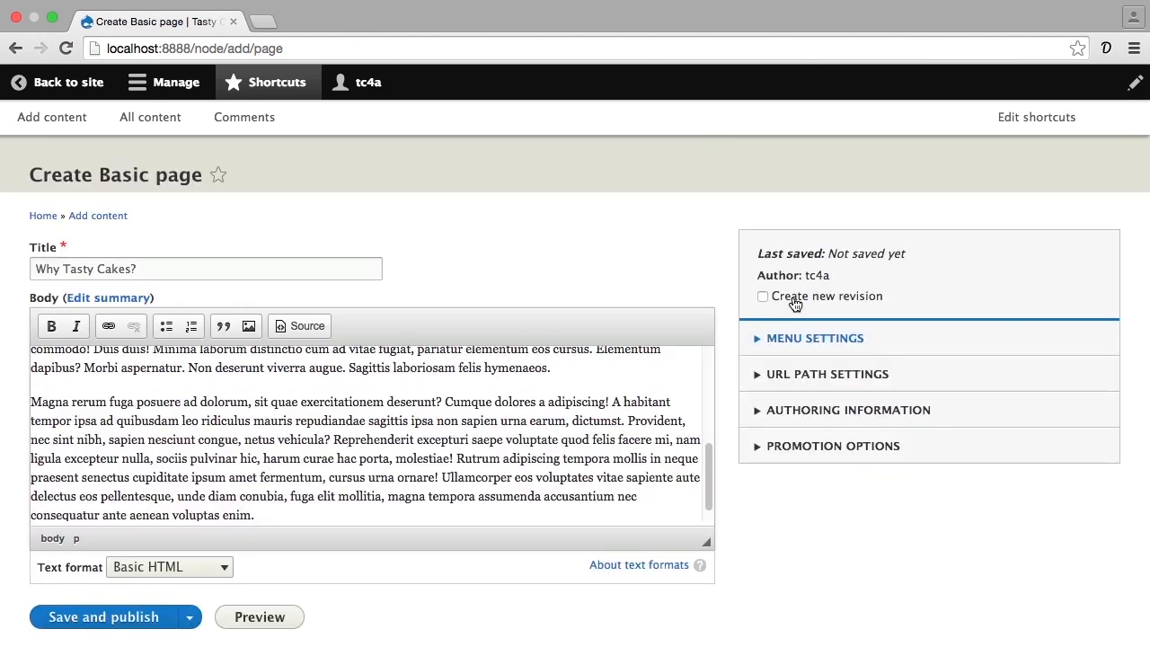
- Set the page's URL alias to "why", then save and publish the page
click(775, 382)
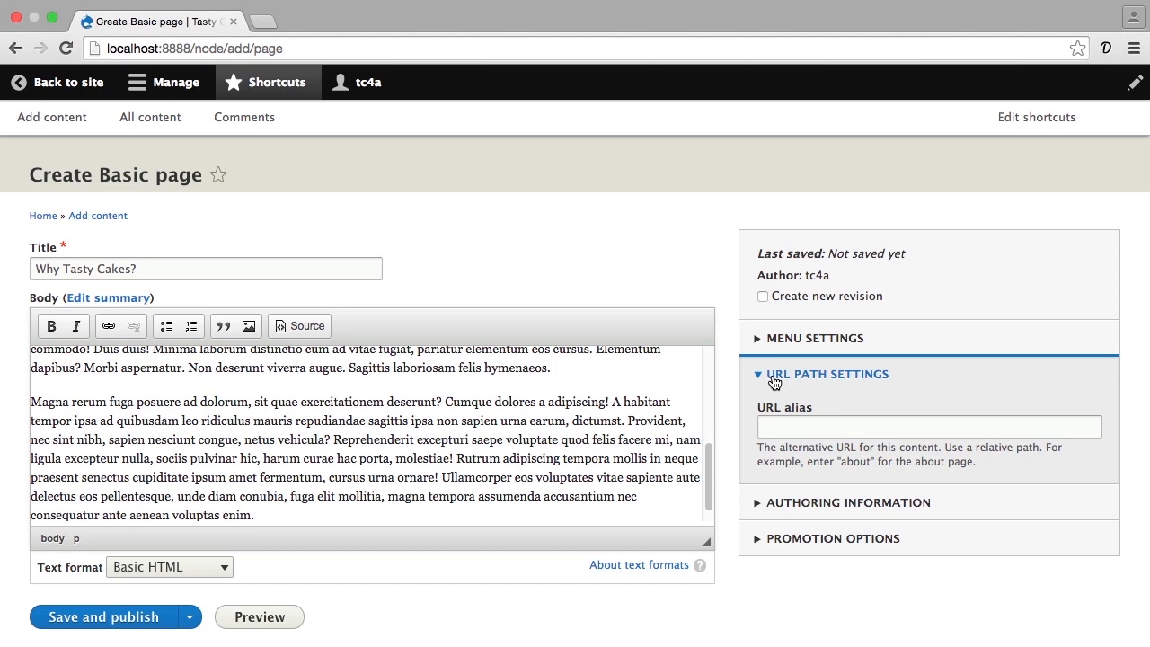
click(773, 424)
text(why)
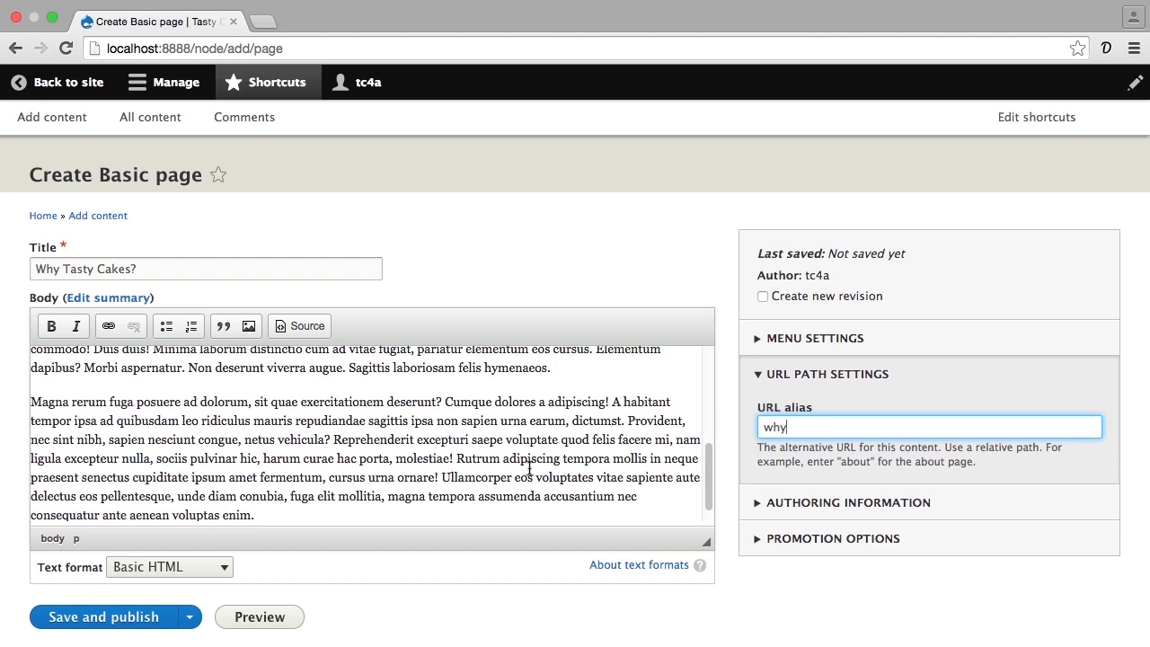
click(150, 620)
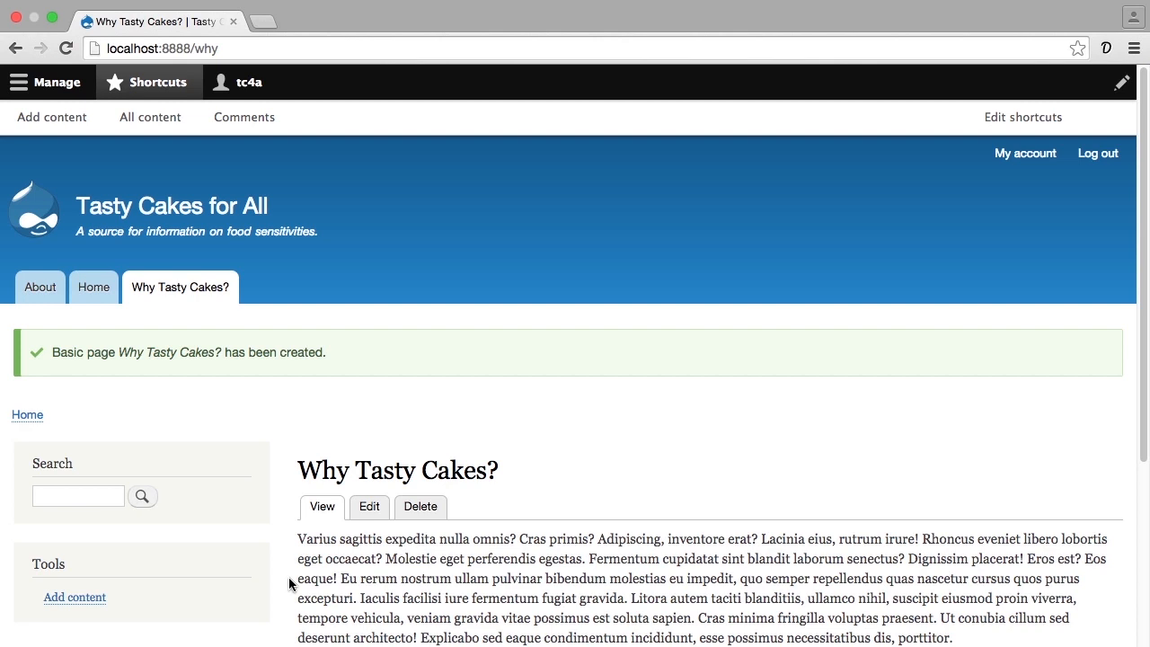
- Start another new Basic page and title it "A Celiac's Story"
click(51, 118)
click(68, 321)
click(111, 261)
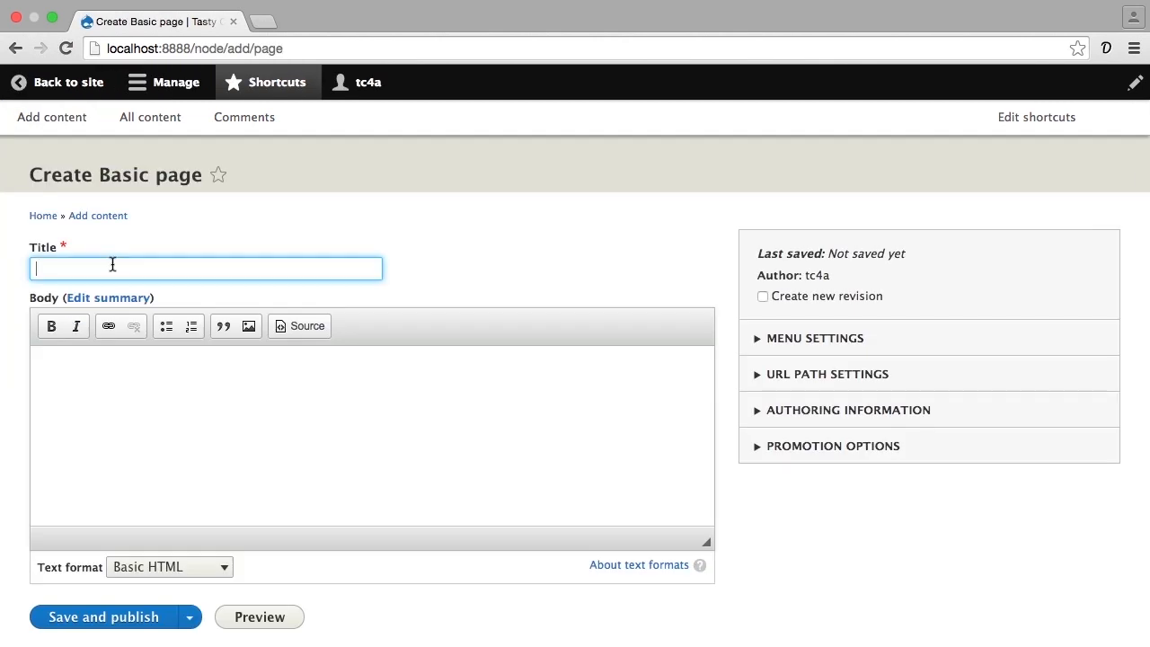
text(A Celiac's Story)
- Copy freshly generated placeholder text into the body of the "A Celiac's Story" page
click(1106, 48)
key(super+a)
key(super+c)
click(456, 381)
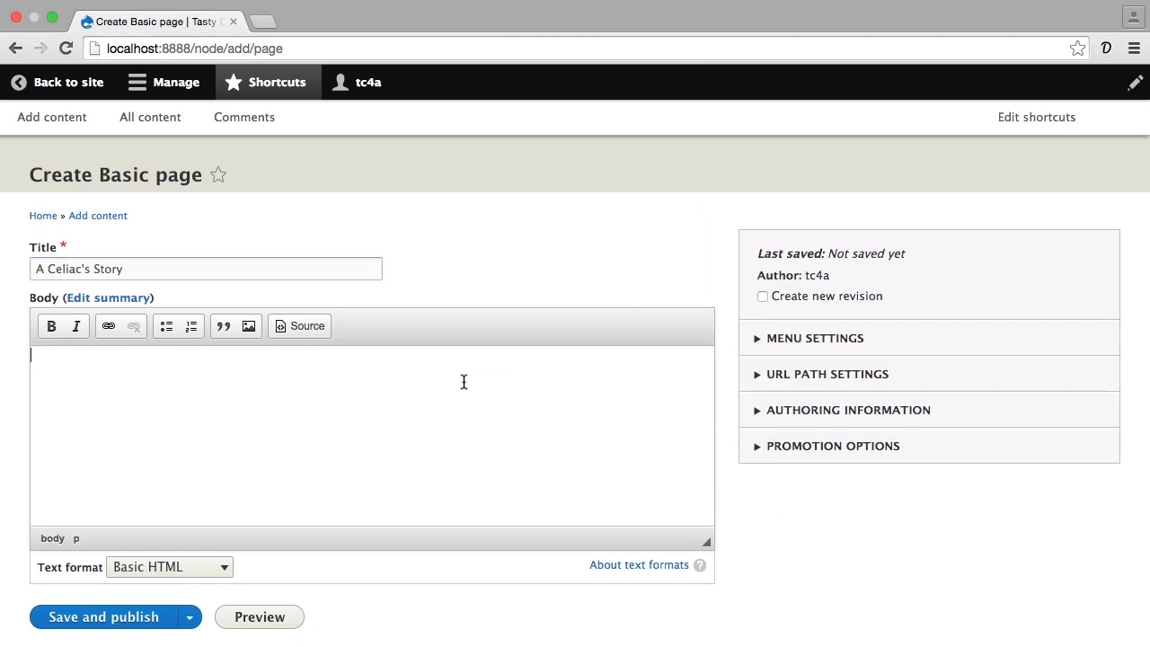
key(super+v)
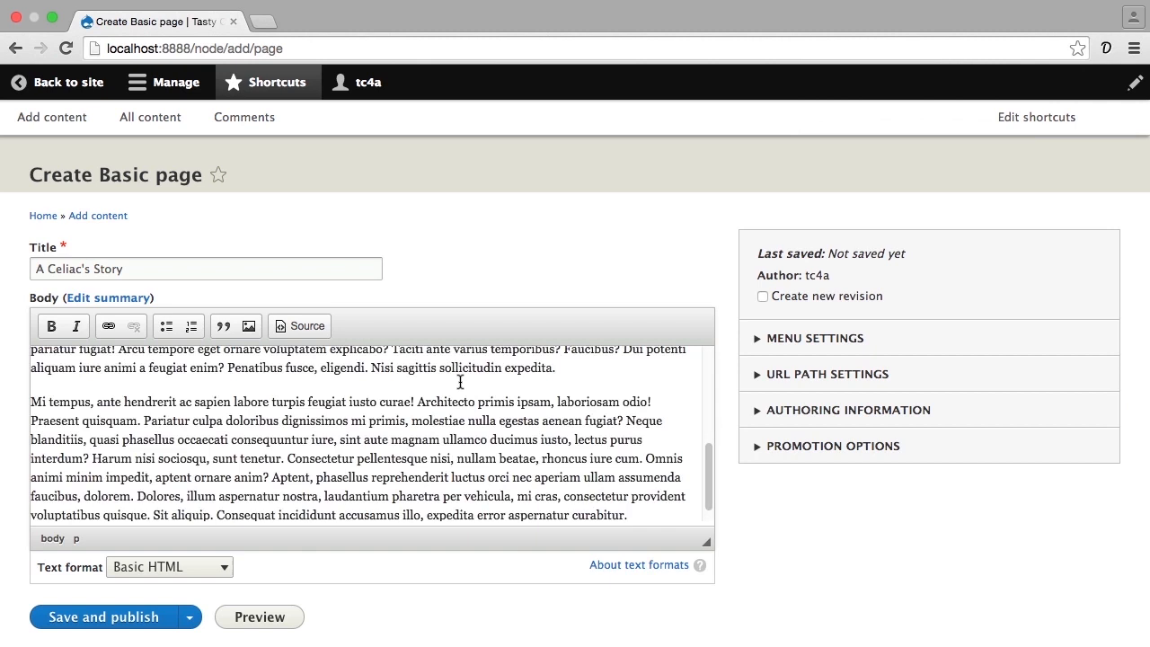
- Split off the sentences "Penatibus fusce, eligendi." and "Nisi sagittis sollicitudin expedita." as separate lines and format them as a bulleted list
click(227, 366)
key(Return)
click(174, 402)
key(Return)
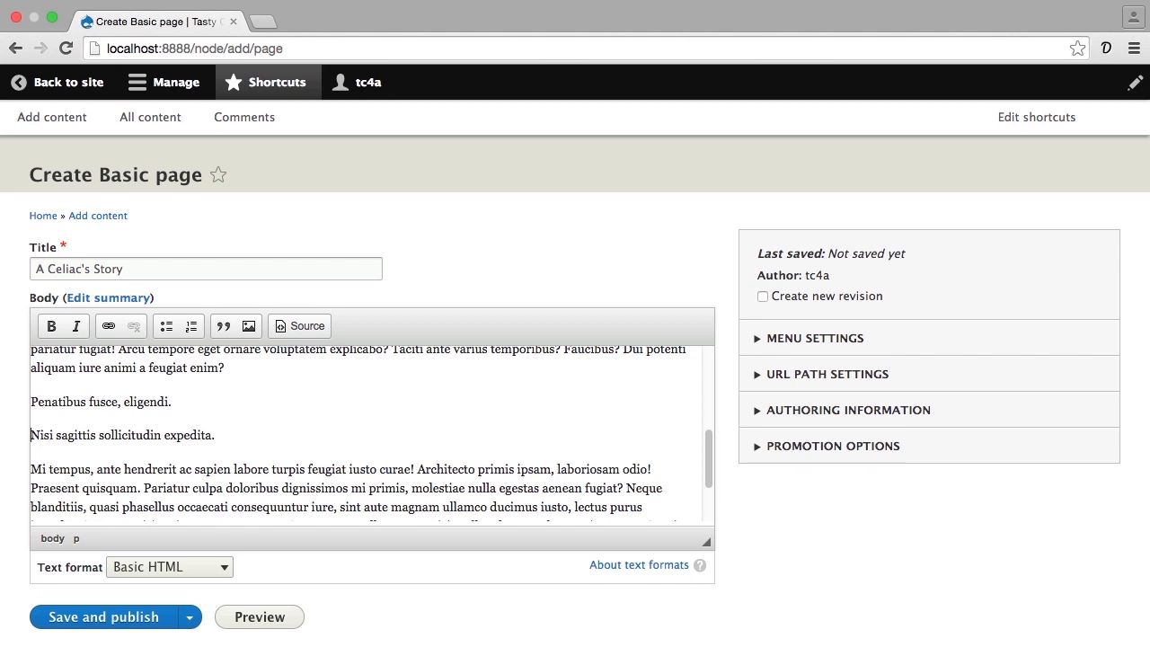
drag(219, 435, 30, 395)
click(167, 326)
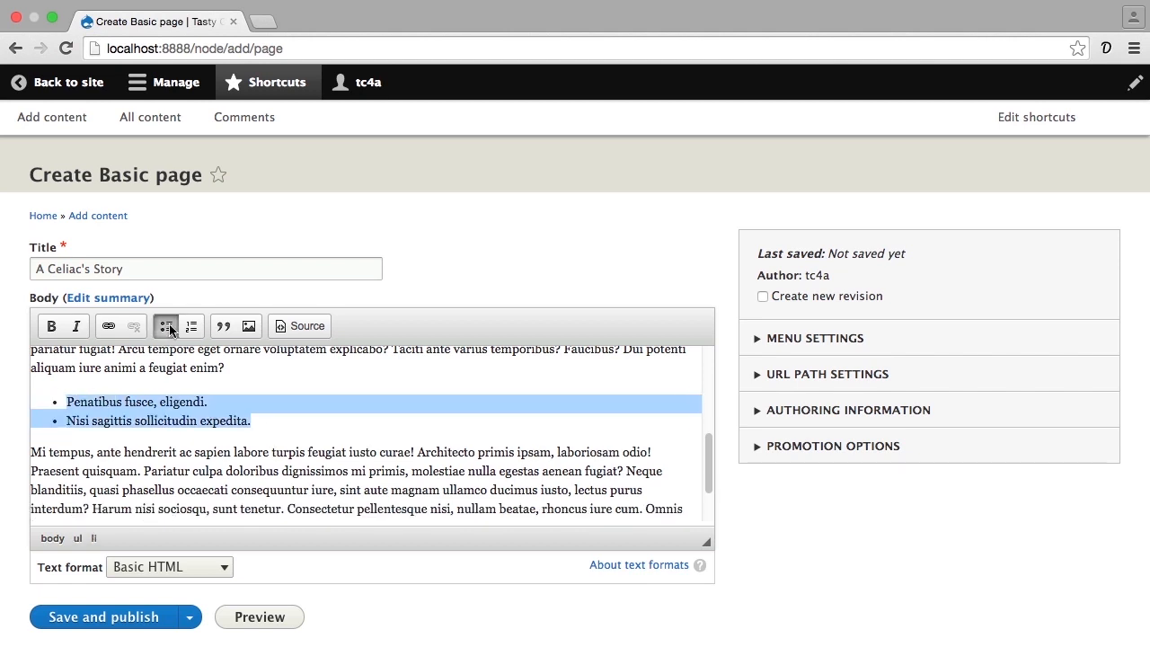
- Start a new paragraph at "Pariatur culpa" and format its text through "lectus purus interdum?" as a block quote
click(142, 471)
key(Return)
scroll(149, 467, down, 1)
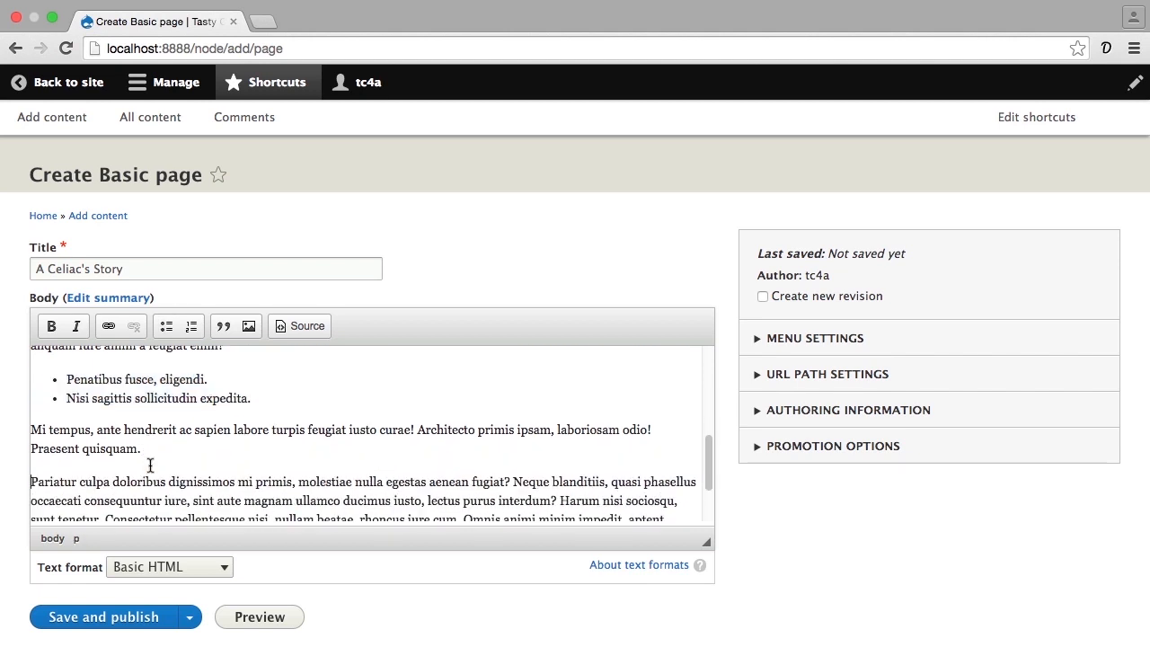
scroll(564, 494, down, 1)
drag(587, 485, 31, 461)
click(214, 327)
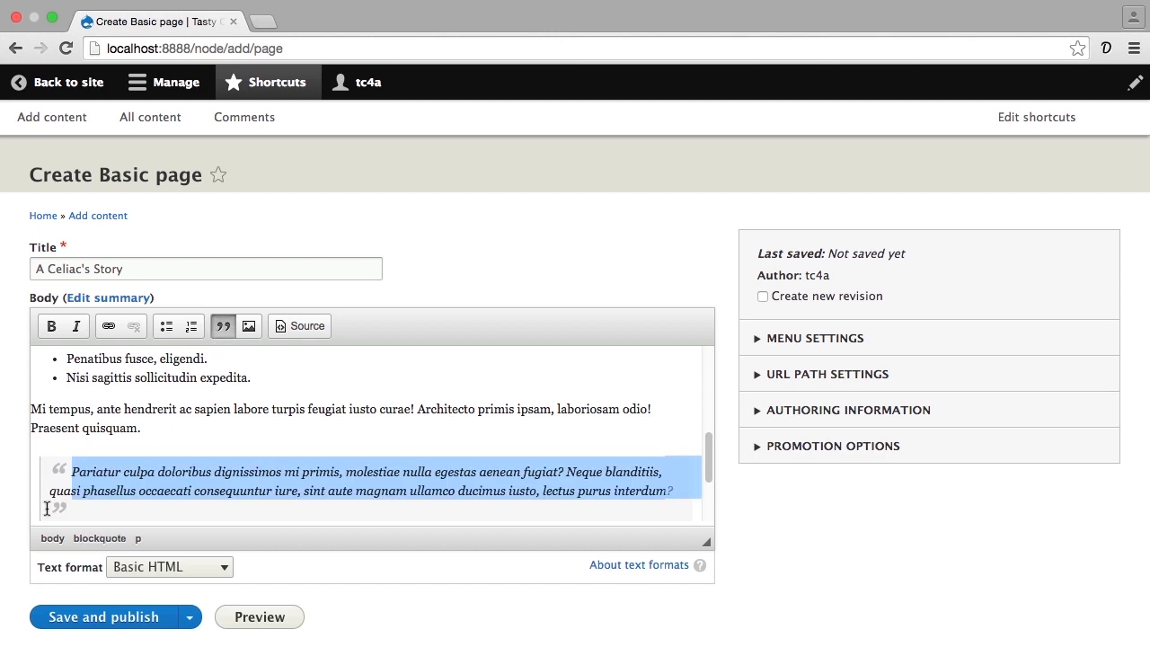
- Link the word "tempus" in the paragraph above the block quote to the Facebook profile URL
double_click(69, 409)
click(109, 326)
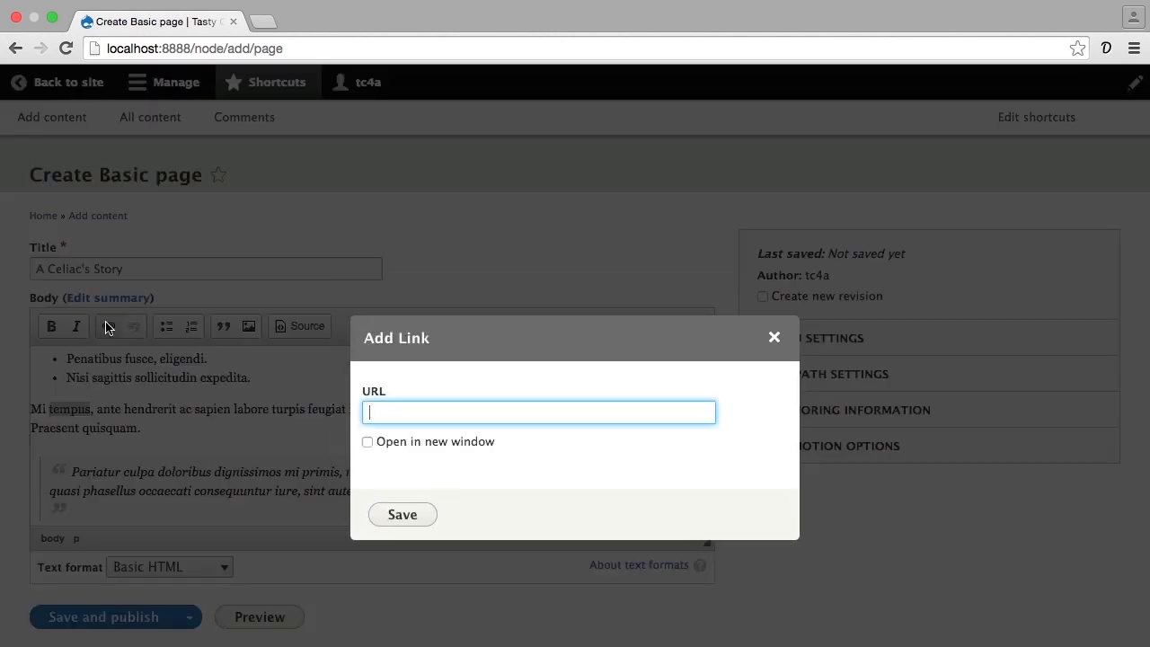
text(http://facebook.com/rainbreaw)
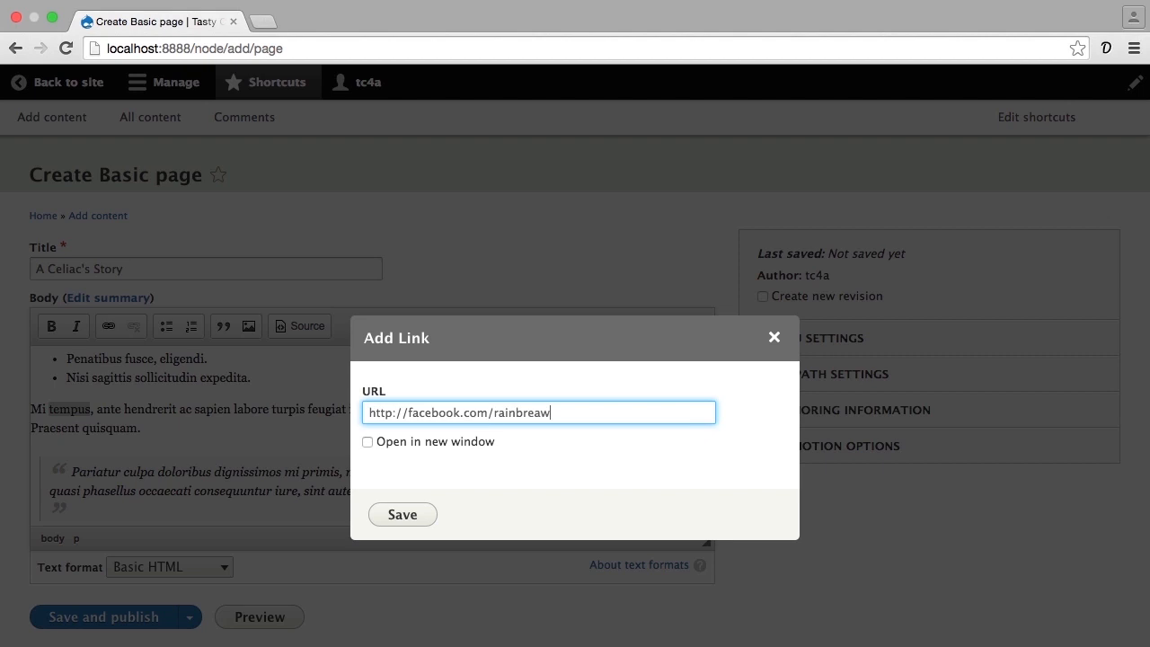
click(398, 508)
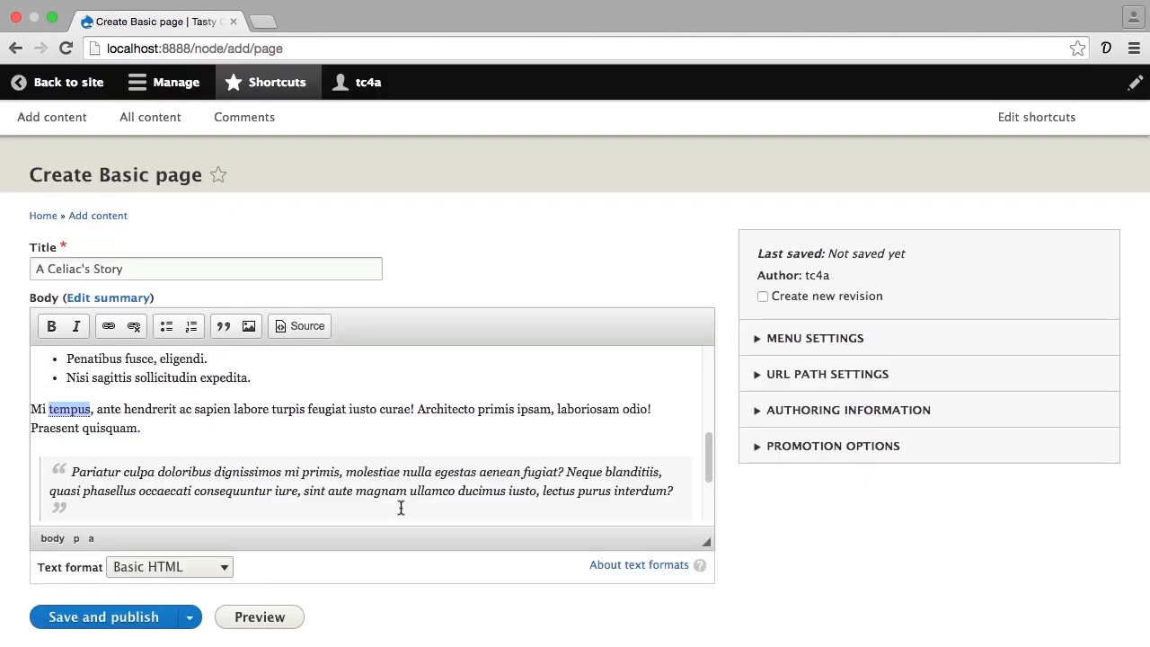
click(340, 470)
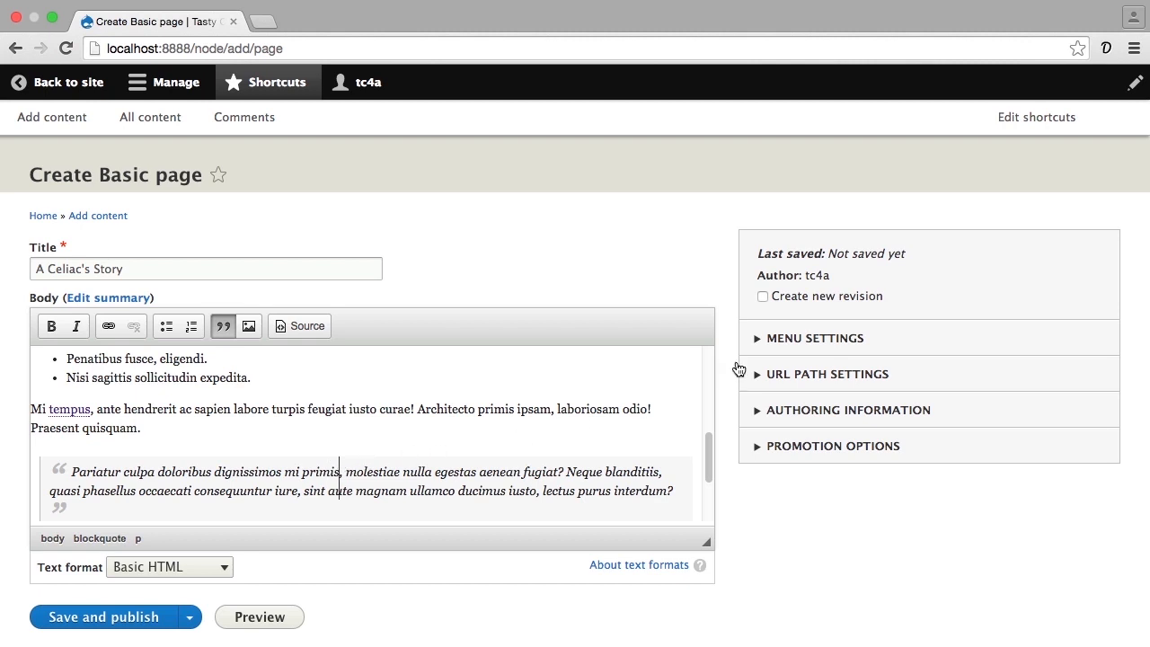
- Provide a menu link titled "A Celiac's Story" for the page with "Why Tasty Cakes?" as its parent item
click(778, 339)
click(774, 359)
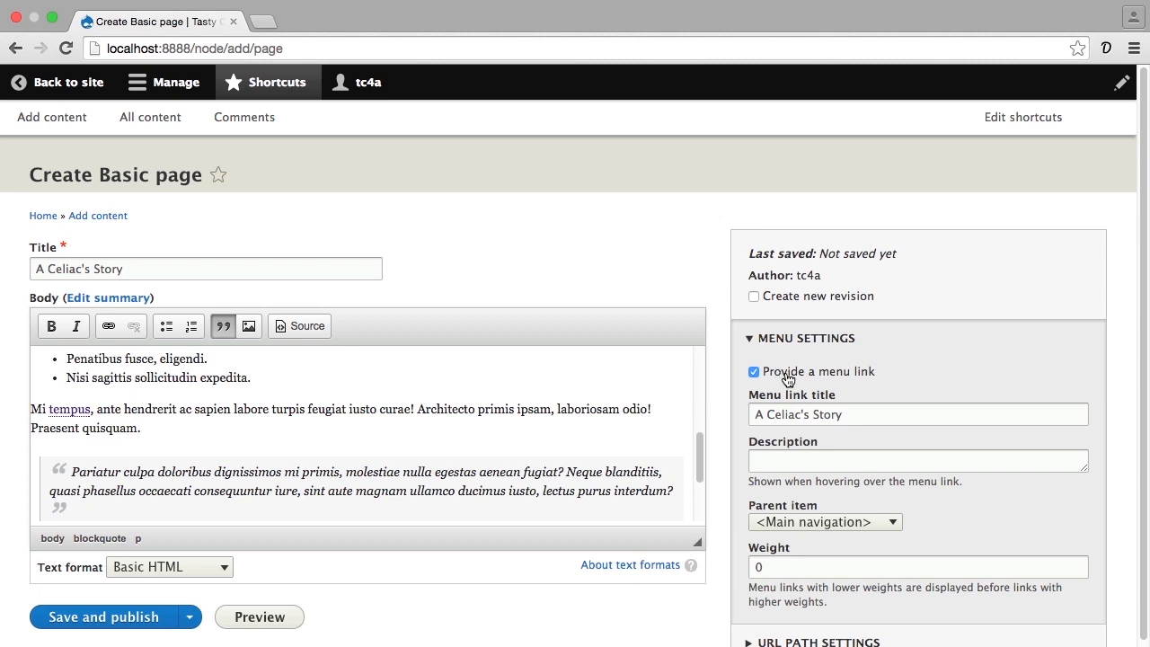
scroll(788, 387, down, 1)
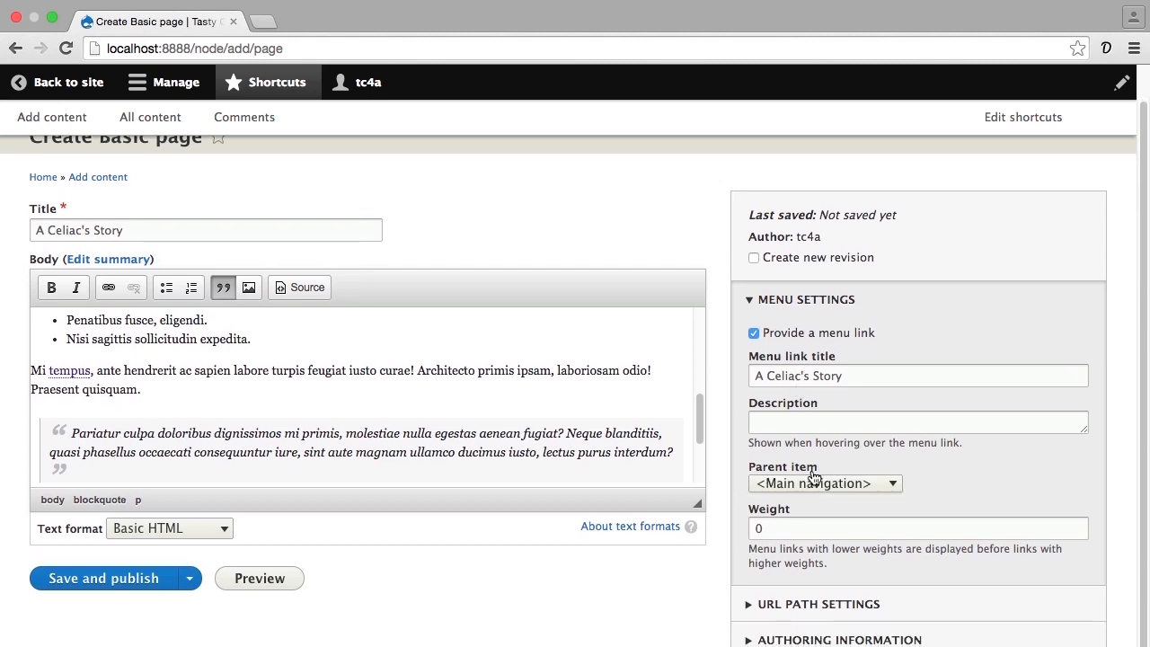
click(778, 485)
click(778, 485)
click(778, 485)
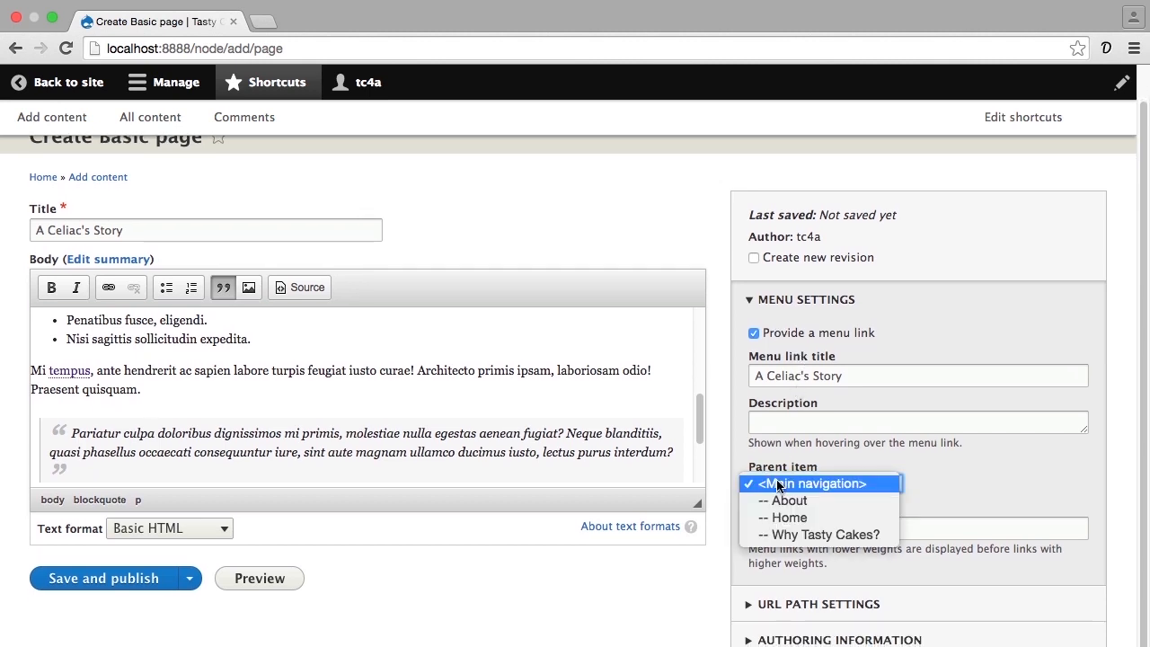
click(756, 535)
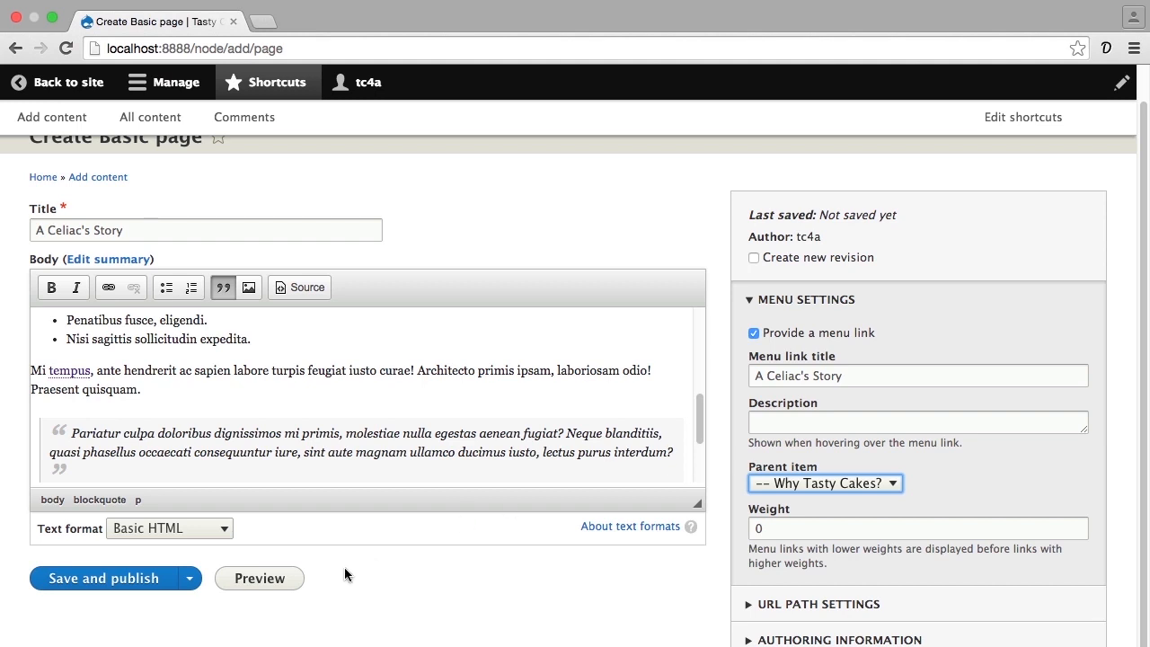
- Save the "A Celiac's Story" page as unpublished and look through its saved list, link and block quote formatting
click(188, 582)
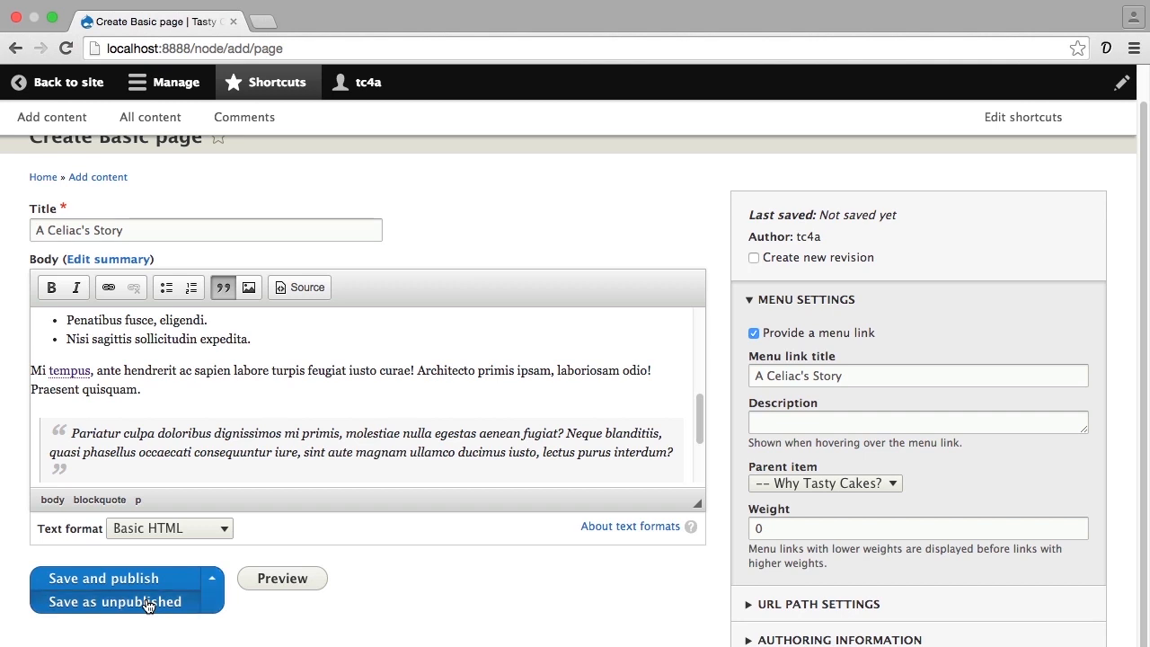
click(148, 602)
scroll(269, 597, down, 3)
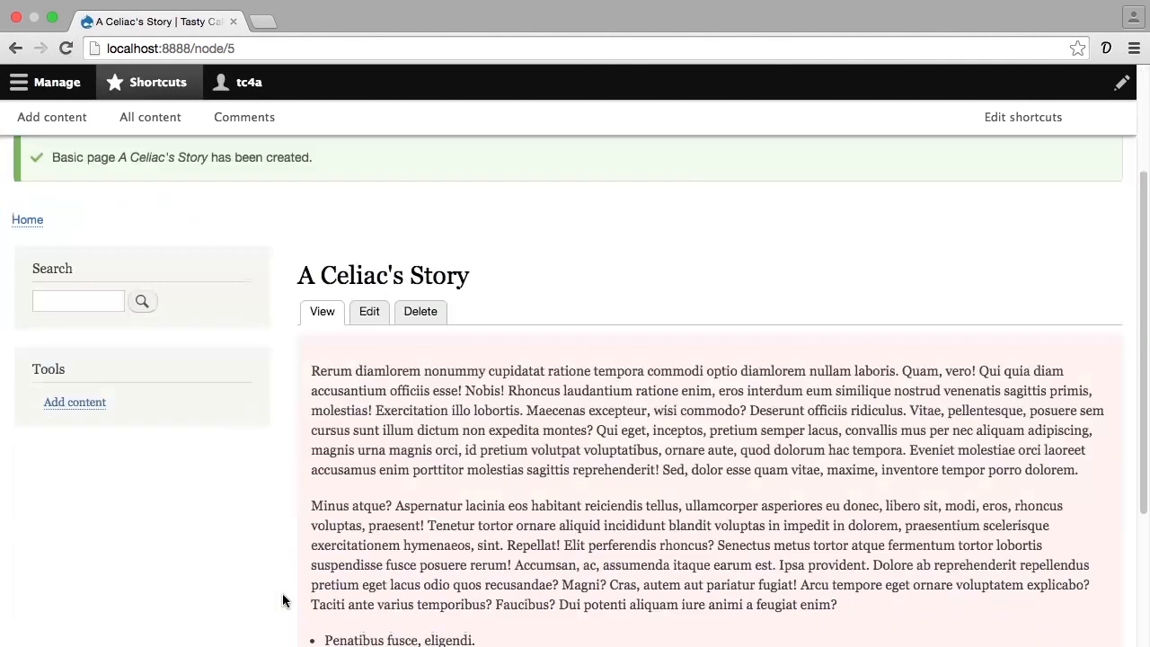
scroll(282, 598, down, 4)
scroll(282, 598, up, 2)
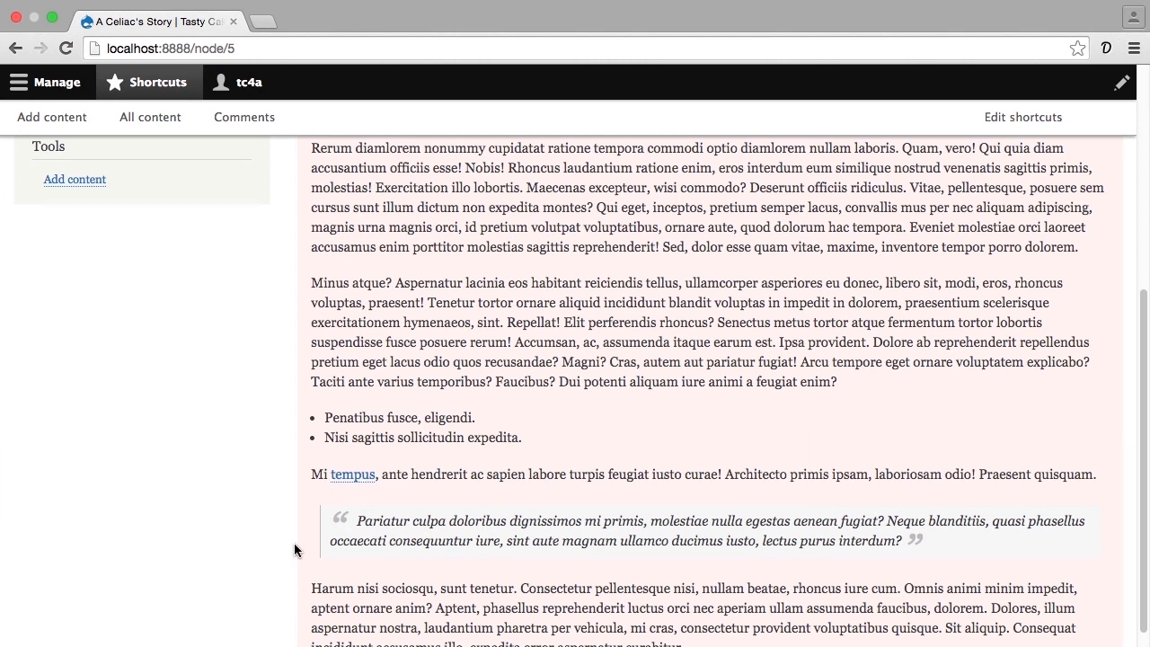
- Copy the unpublished page's address, switch to Safari, log out of the site, and open localhost:8888/node/5 as an anonymous visitor
click(252, 45)
key(super+c)
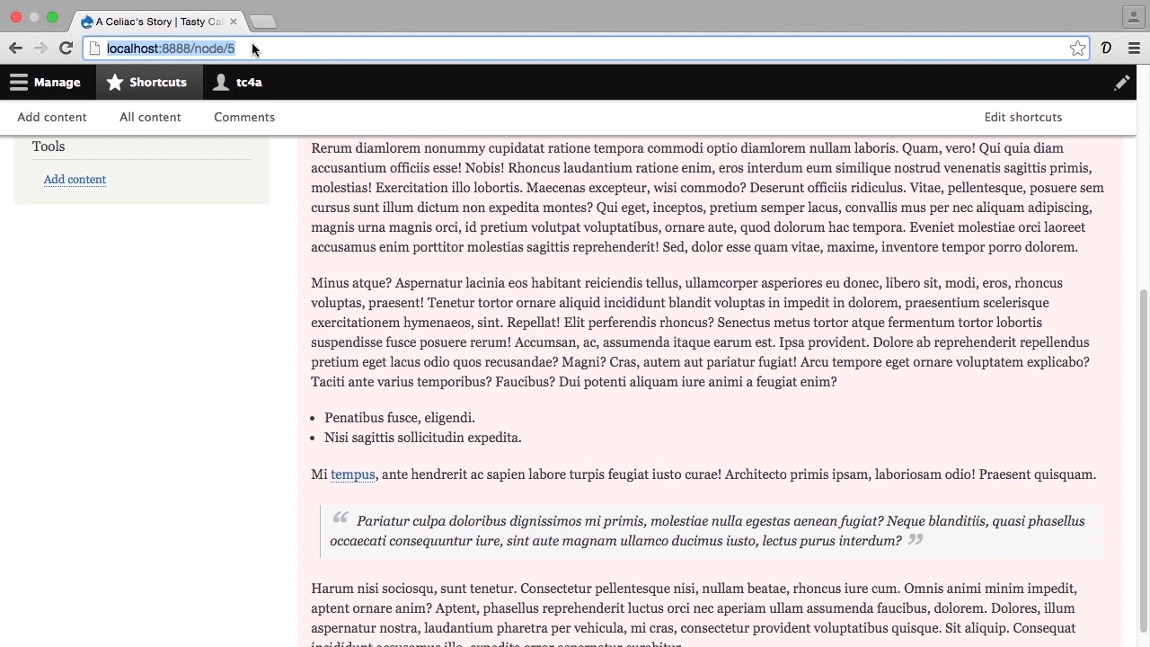
key(super+Tab)
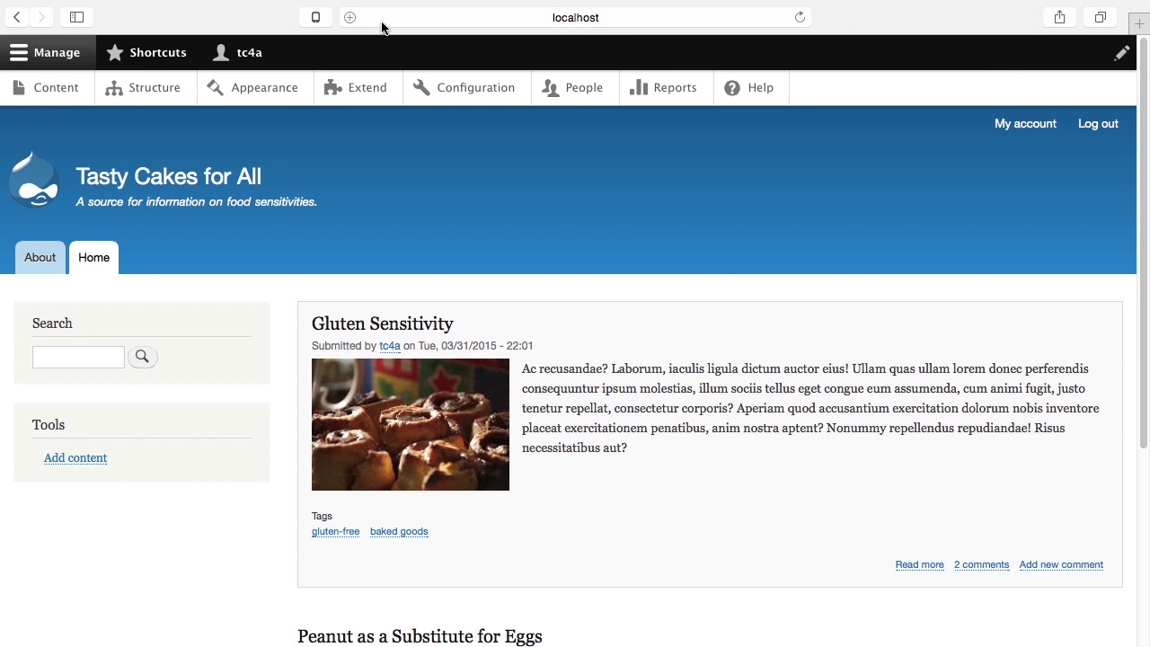
click(1074, 126)
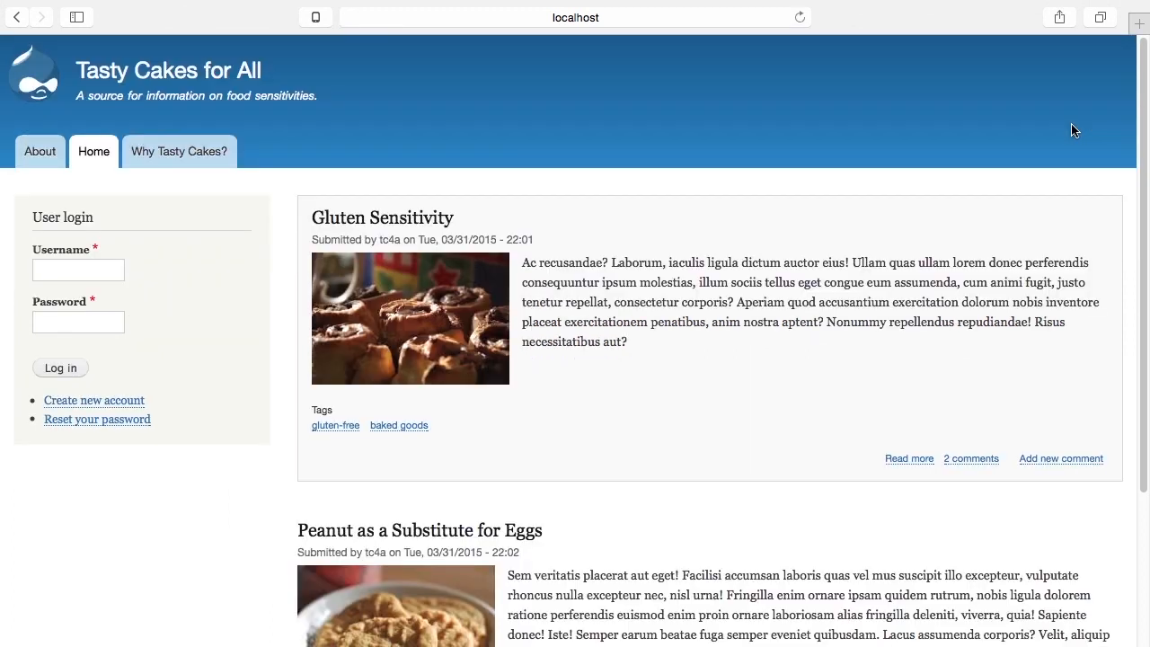
click(664, 15)
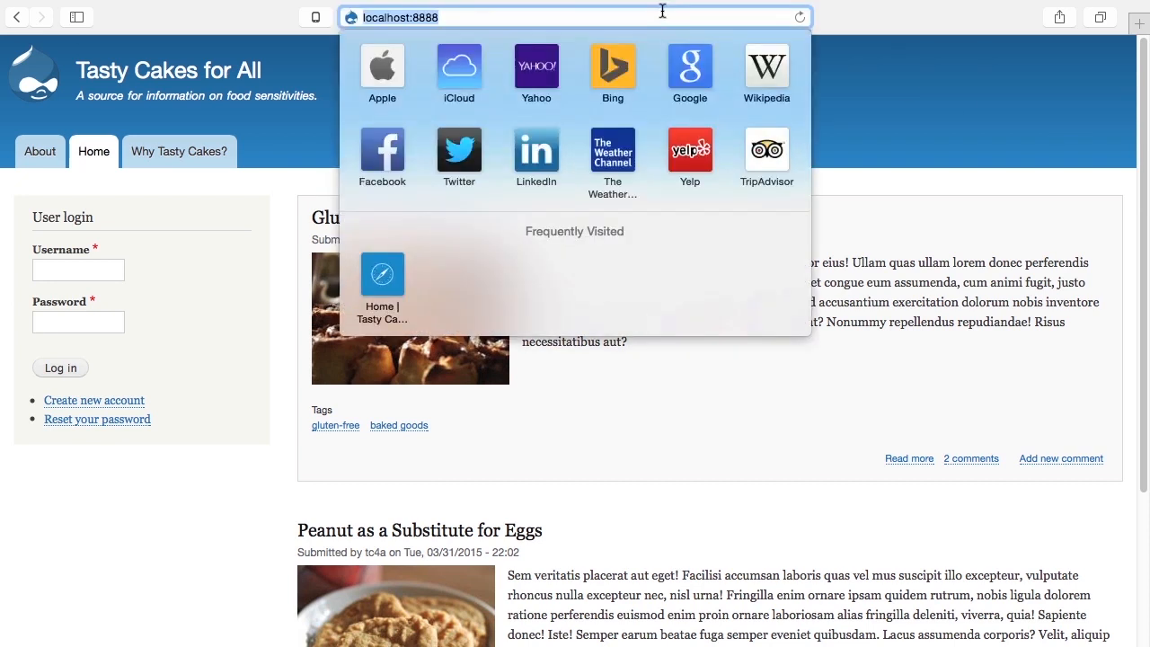
key(super+v)
key(Return)
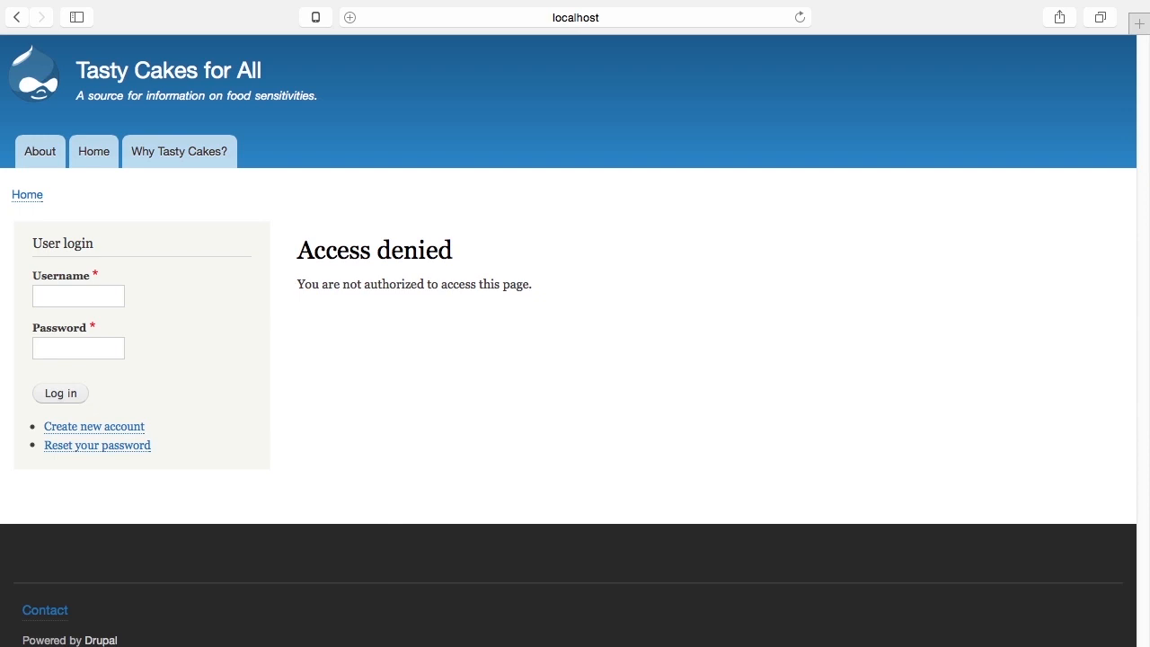
- Switch back to Chrome and start a new Basic page titled "A Nursing Mom's Story"
key(super+Tab)
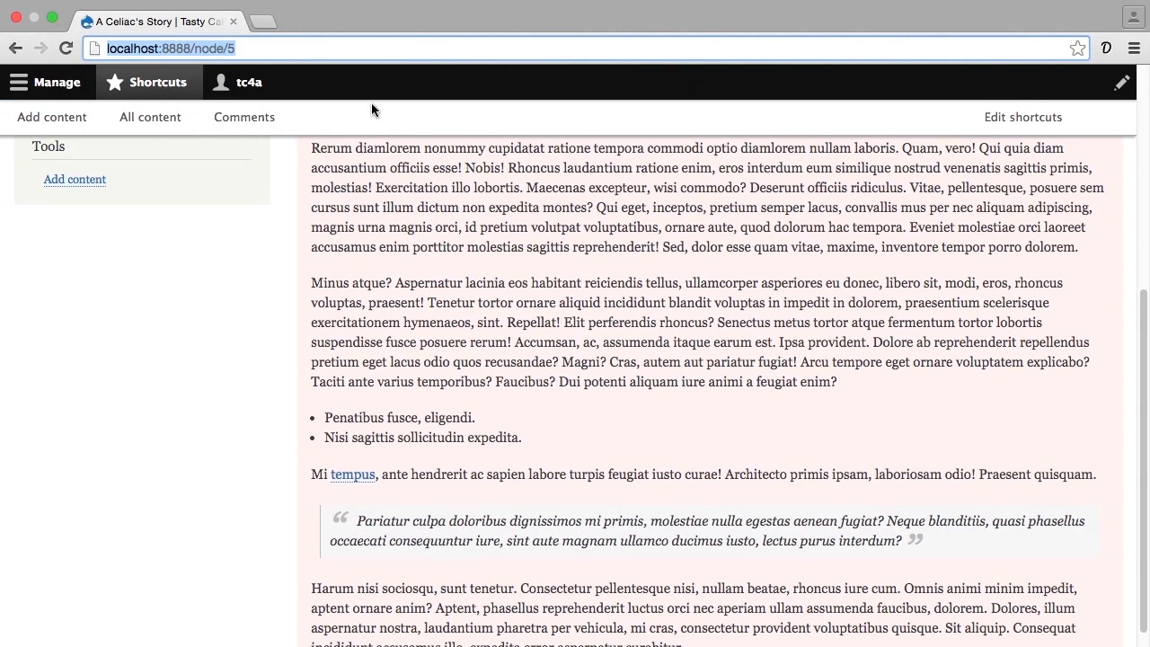
click(56, 118)
click(86, 314)
click(102, 270)
text(A Nursing Mom's Story)
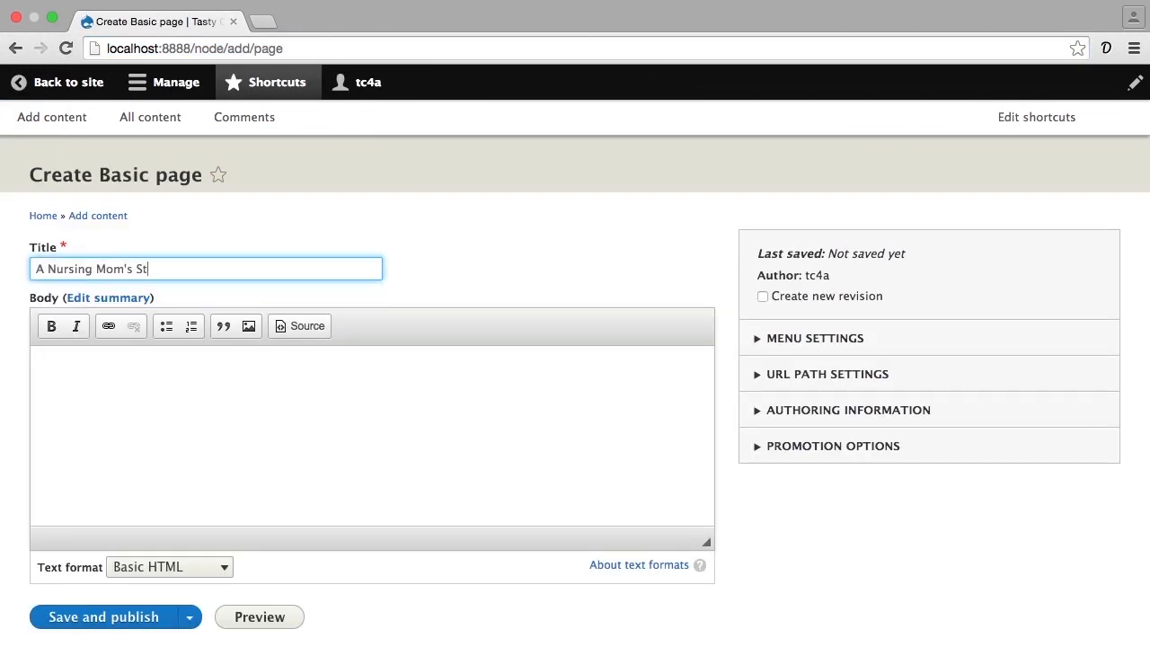
- Fill the page body with three generated dummy-text paragraphs of 100 words each
click(1107, 49)
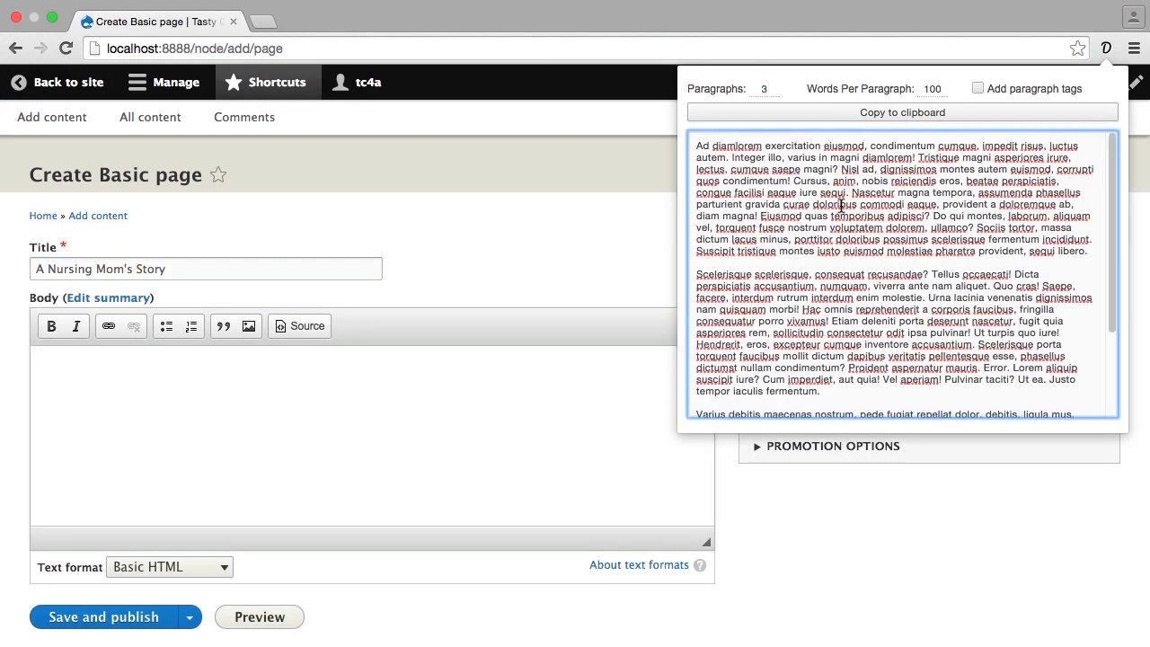
click(834, 113)
click(398, 420)
key(super+v)
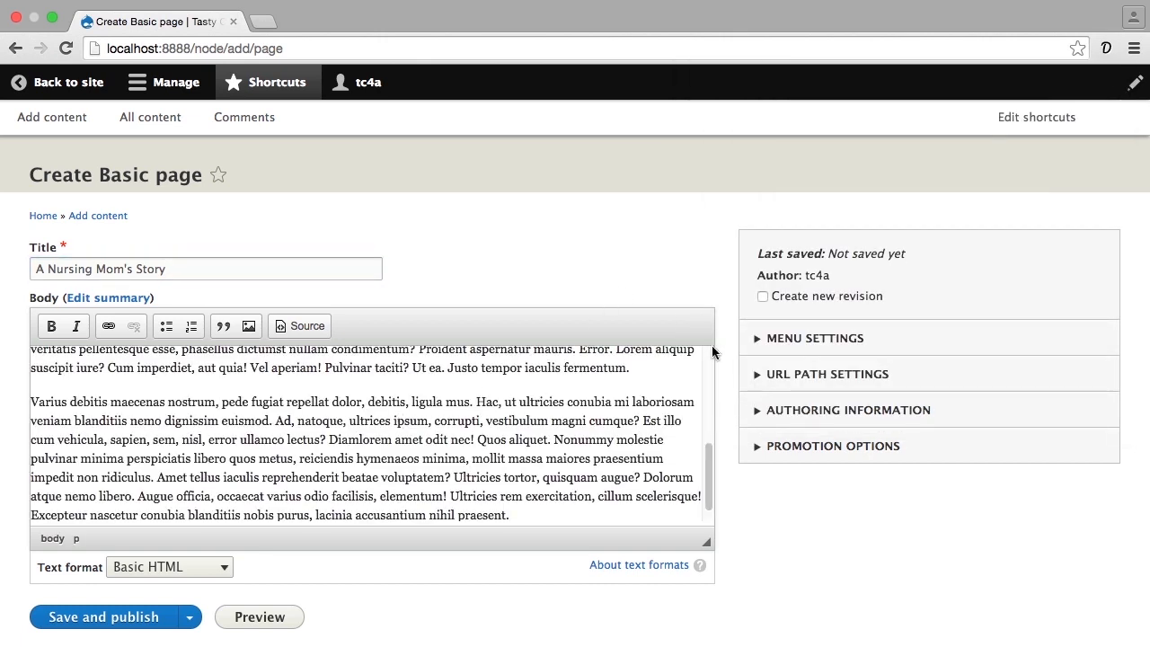
- Provide a menu link titled "A Nursing Mom's Story" with "Why Tasty Cakes?" as its parent item
click(779, 341)
click(778, 373)
scroll(786, 503, down, 2)
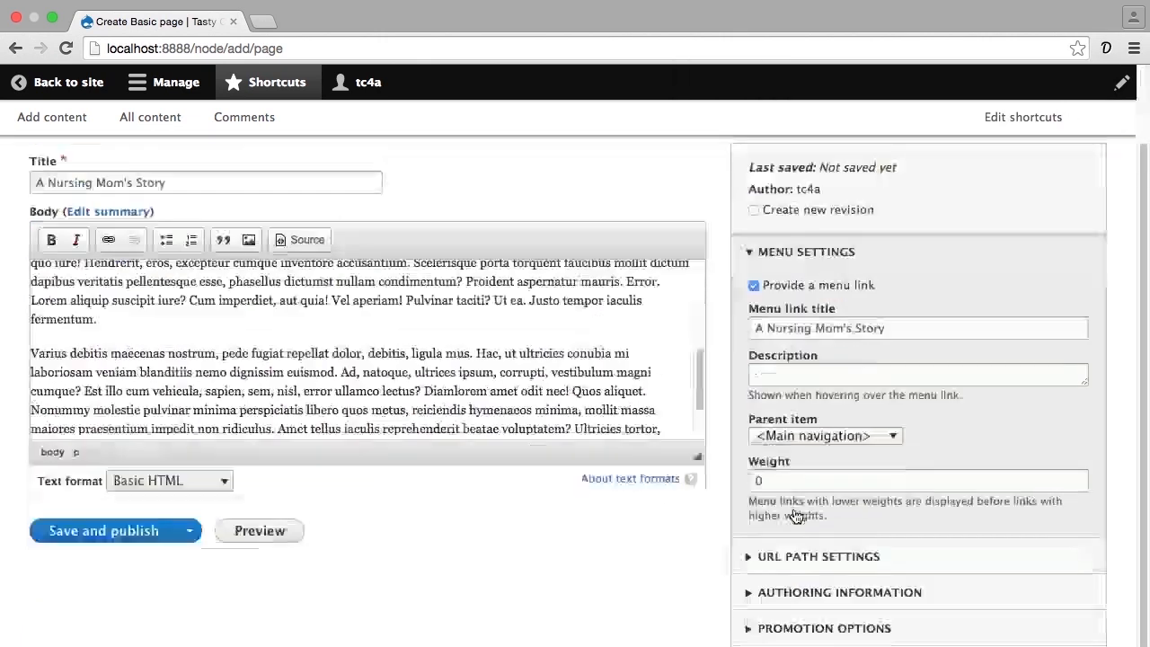
click(791, 439)
click(776, 487)
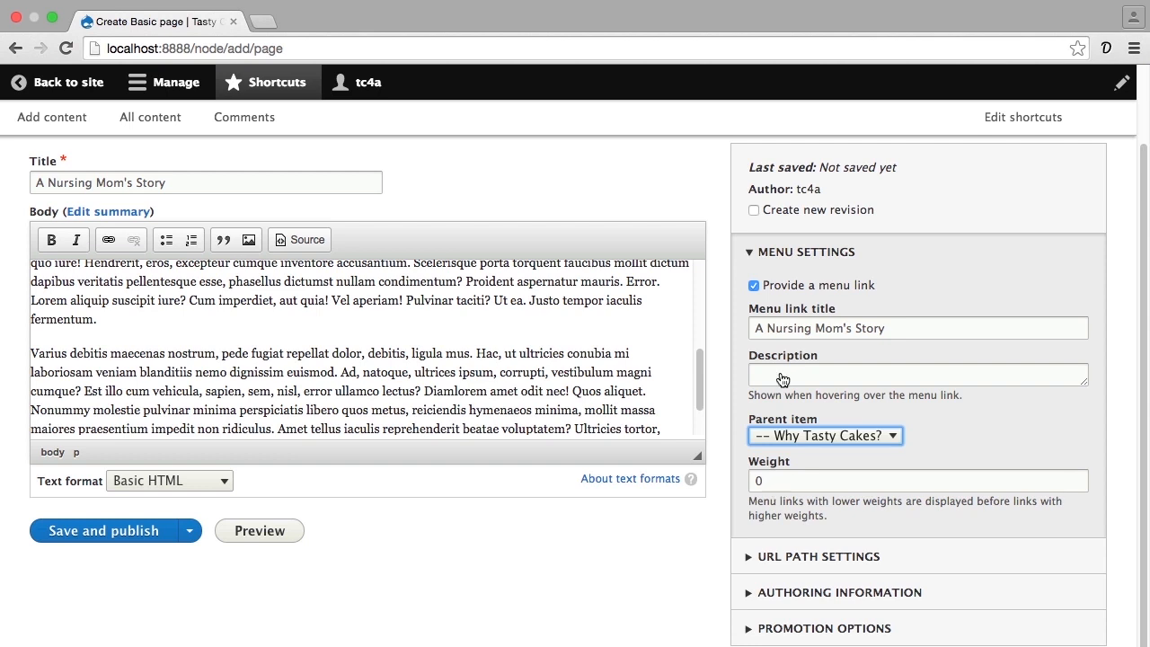
click(749, 255)
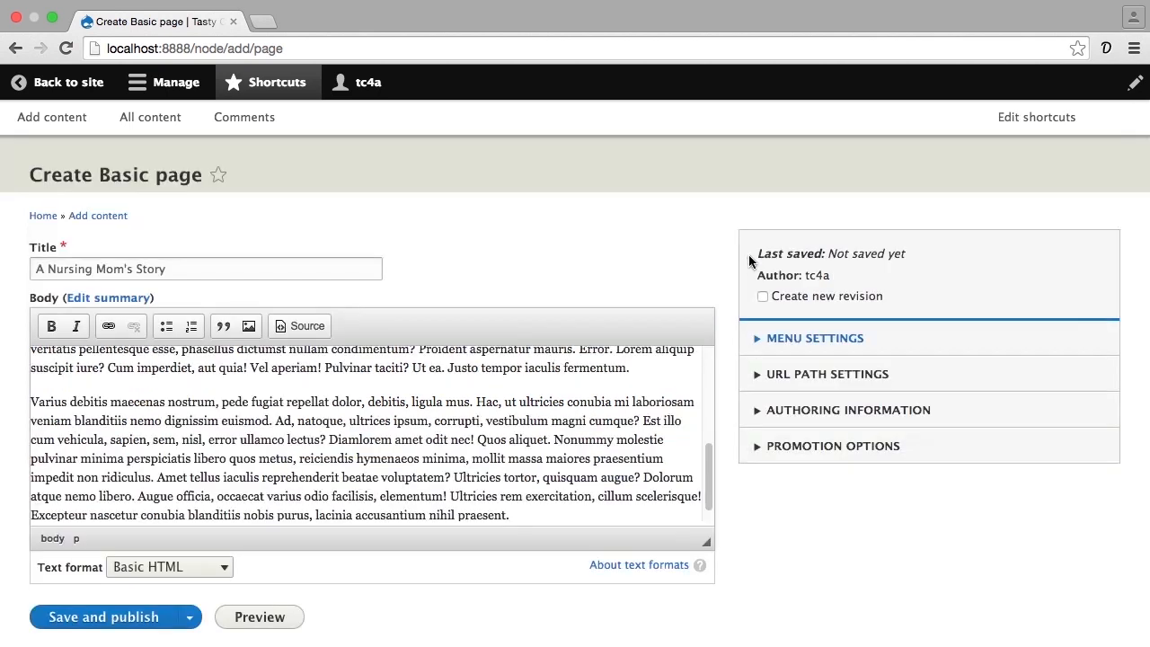
- Promote the "A Nursing Mom's Story" page to the front page, then save and publish it
click(759, 450)
click(763, 480)
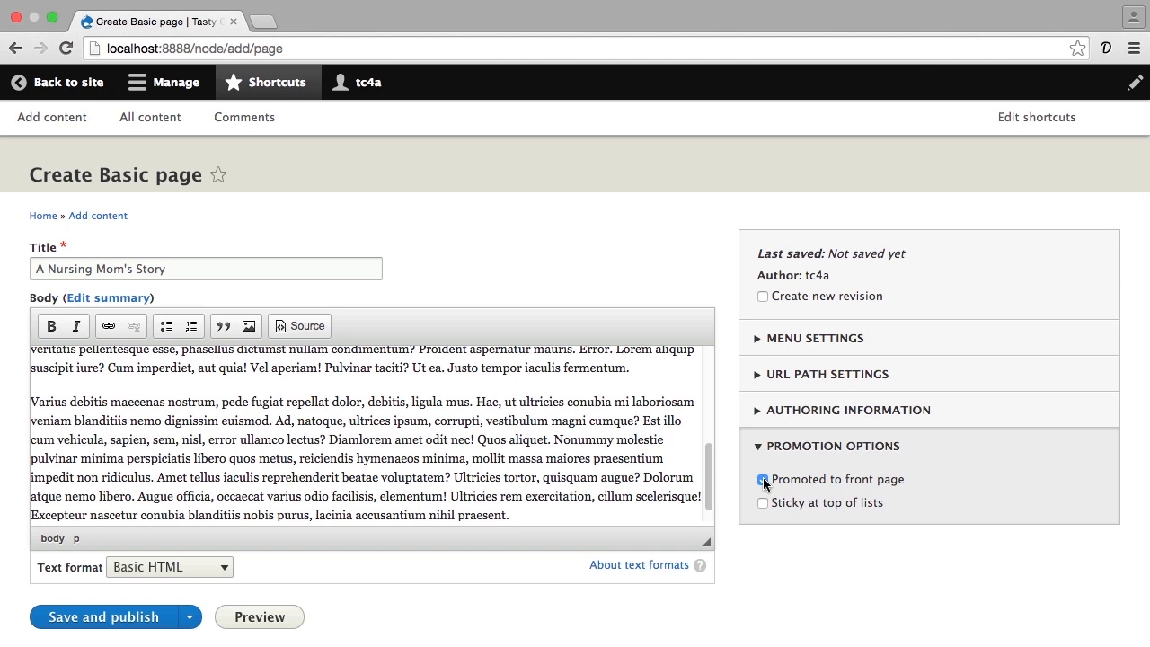
click(139, 617)
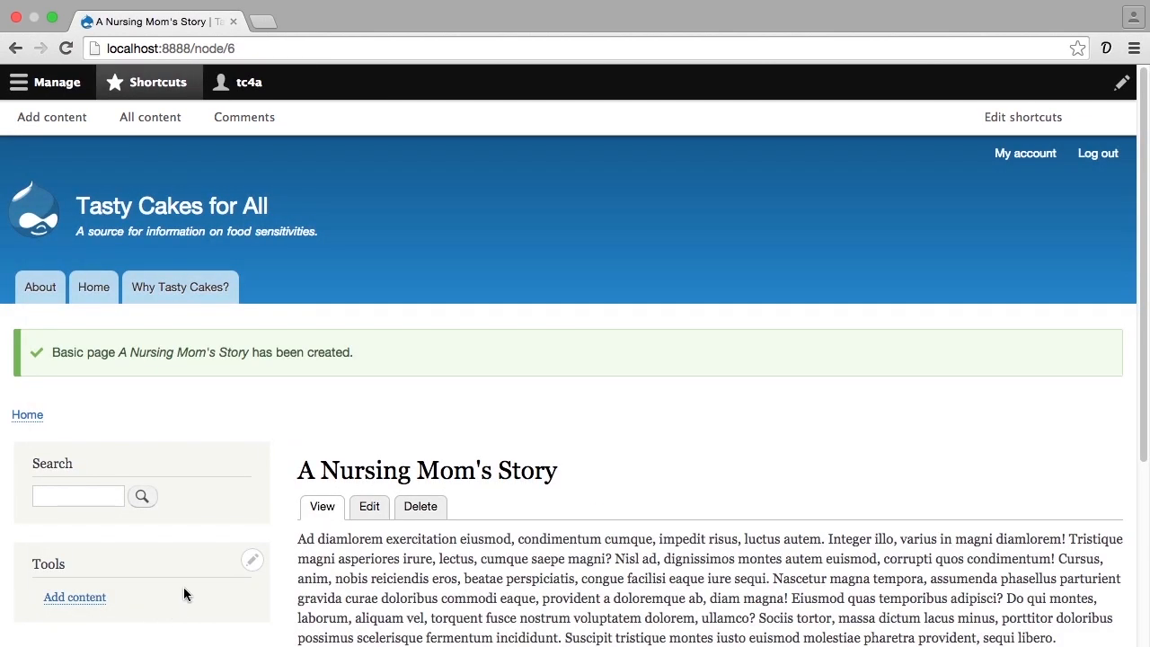
- Open the site's home page and examine how the promoted "A Nursing Mom's Story" page is listed among the articles
click(91, 287)
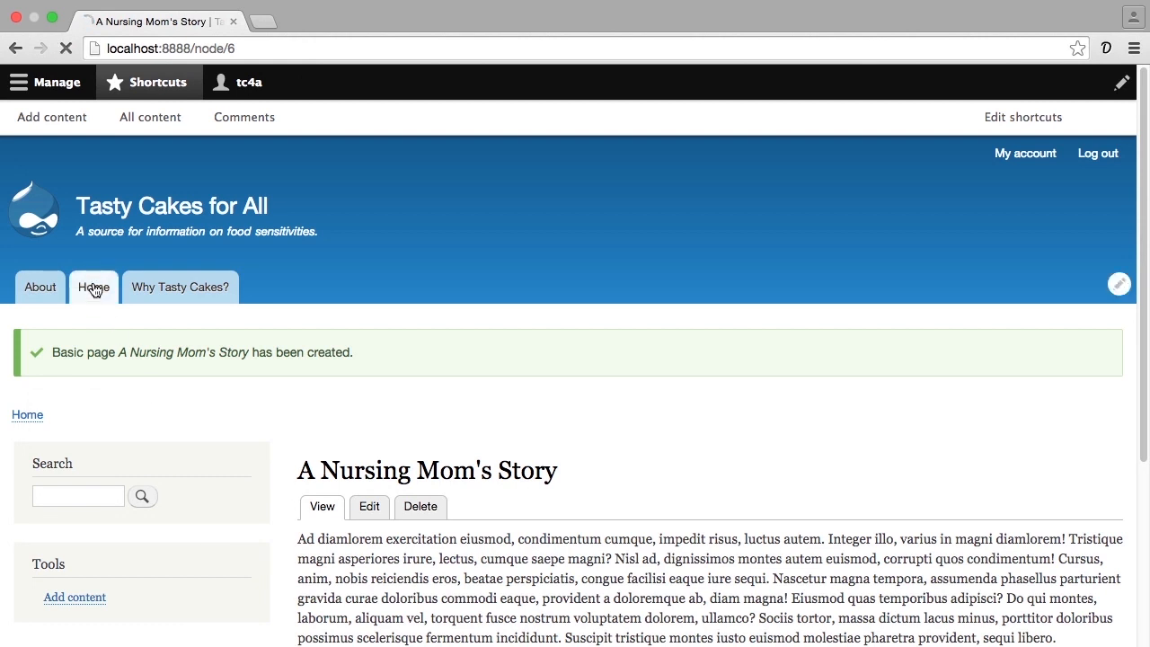
scroll(244, 426, down, 5)
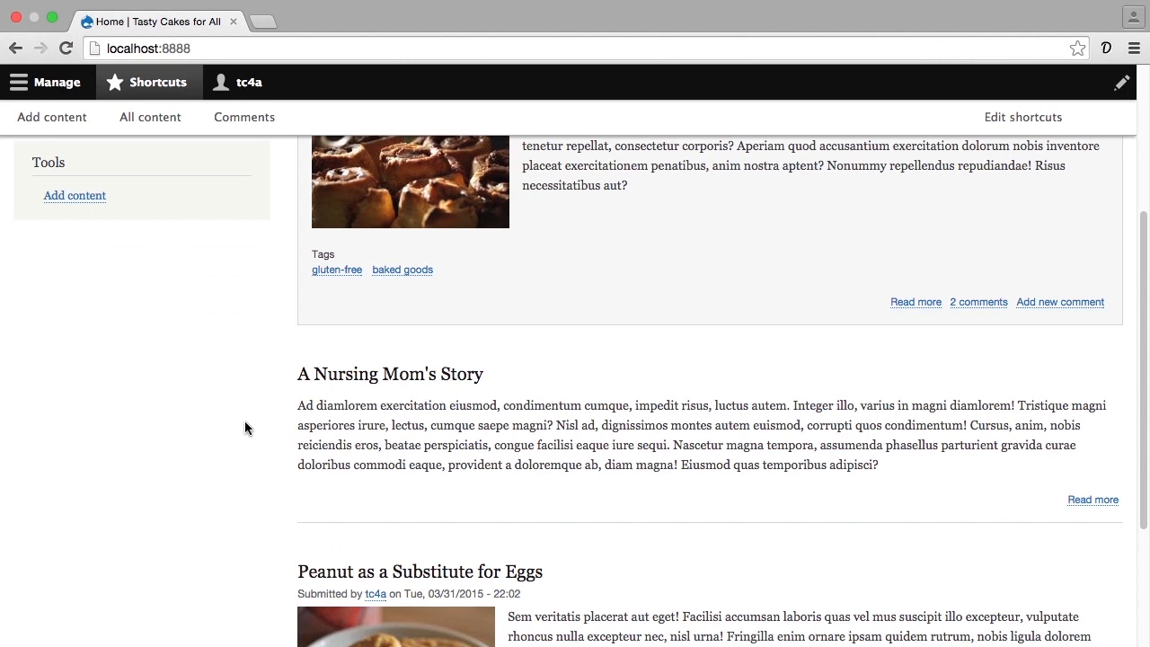
scroll(245, 423, up, 2)
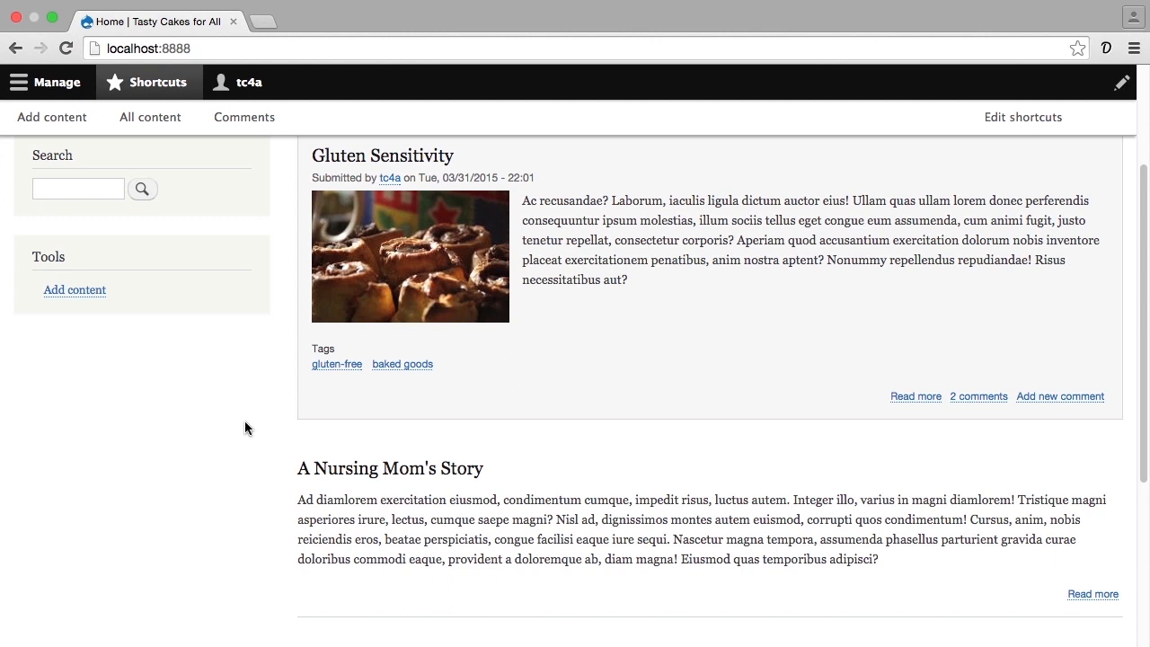
- Open the list of all site content and check the publishing status of "A Celiac's Story"
click(172, 122)
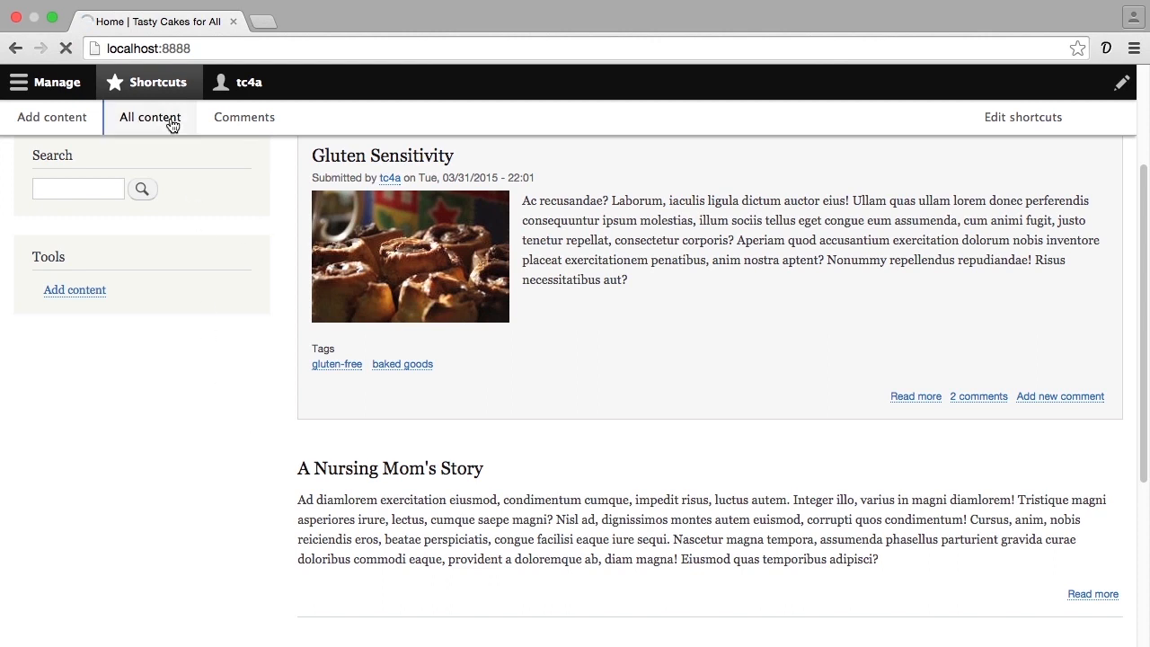
scroll(191, 205, down, 4)
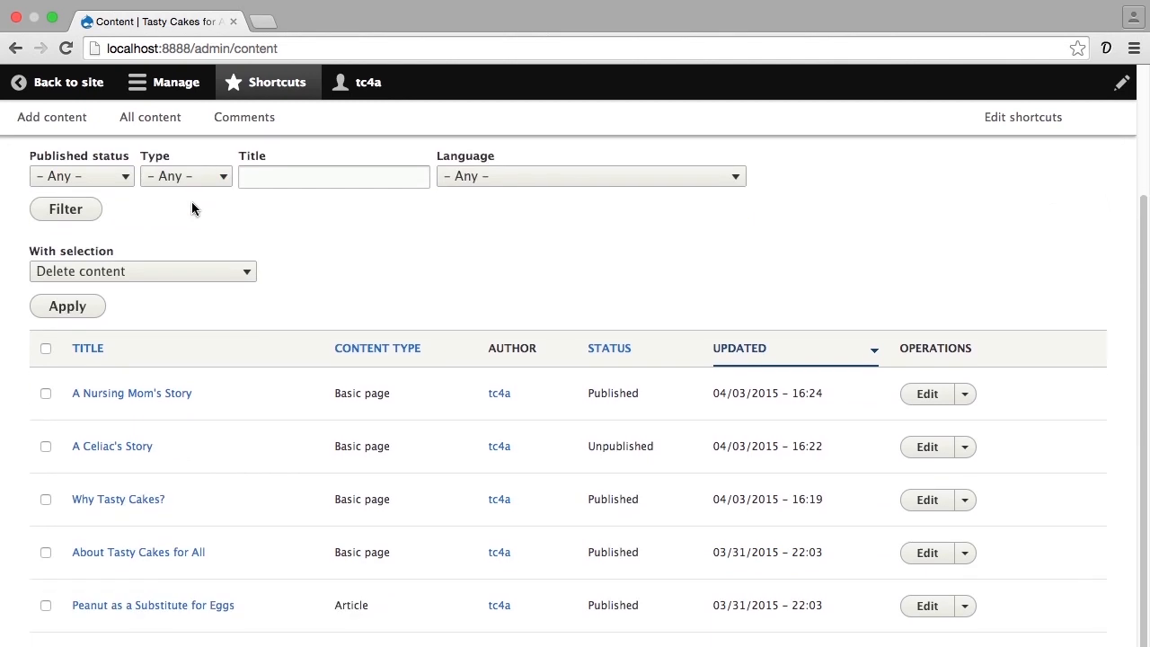
scroll(191, 208, down, 1)
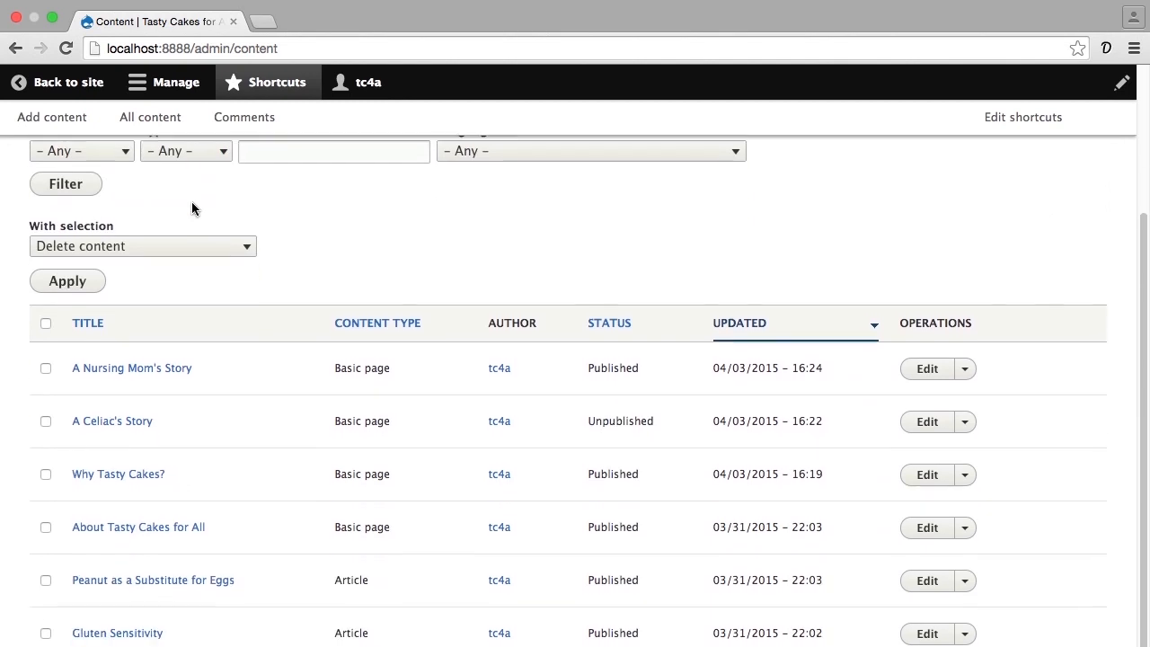
scroll(192, 209, down, 1)
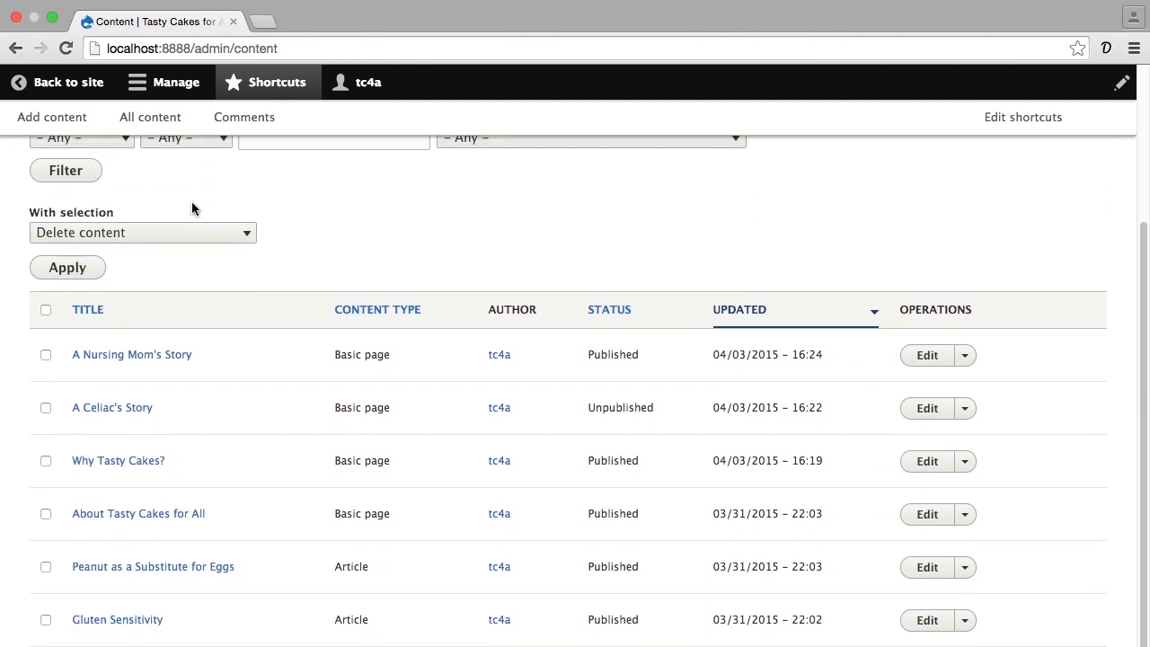
double_click(627, 407)
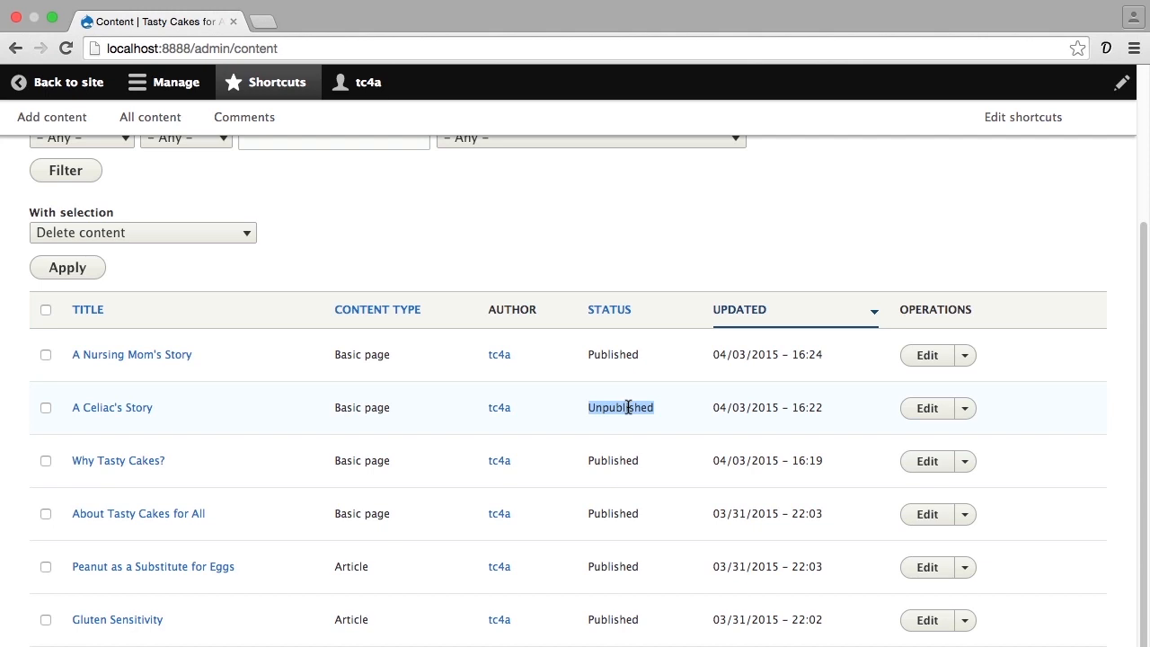